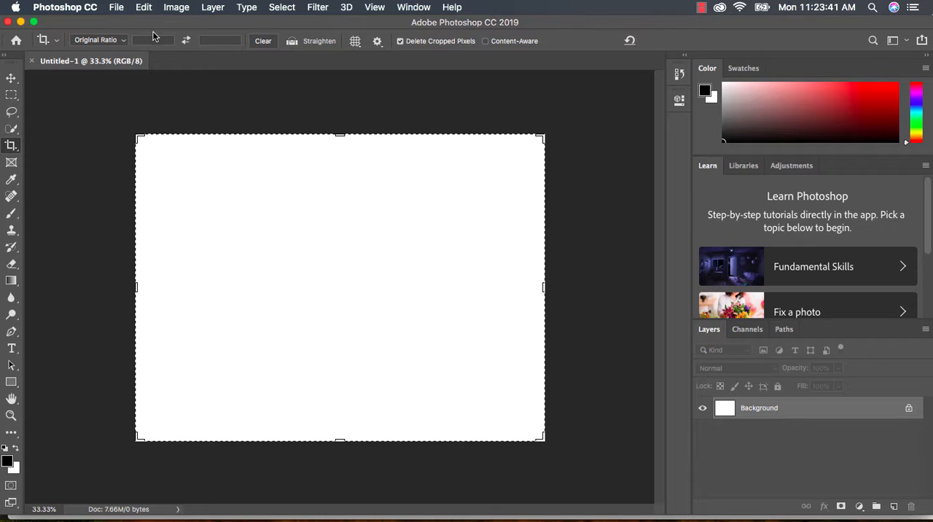
left_click(116, 7)
left_click(133, 36)
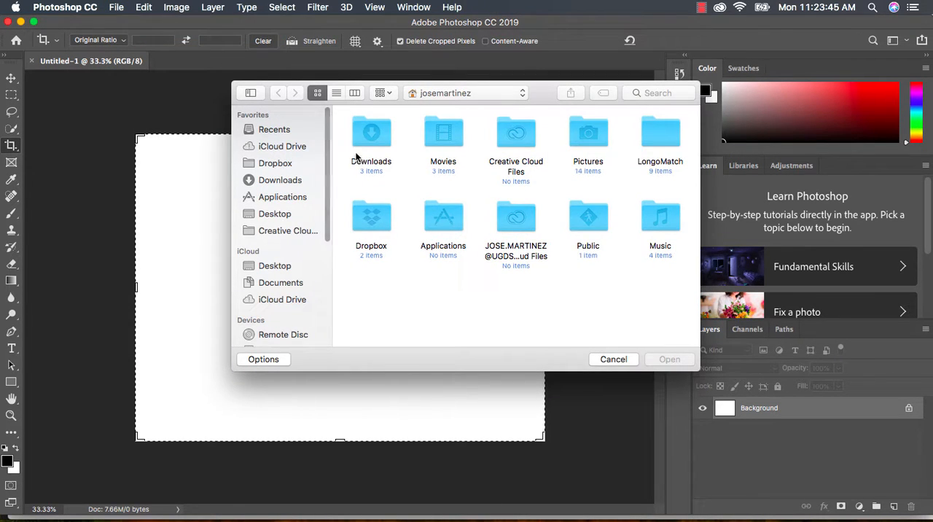
left_click(361, 139)
double_click(361, 140)
left_click(457, 137)
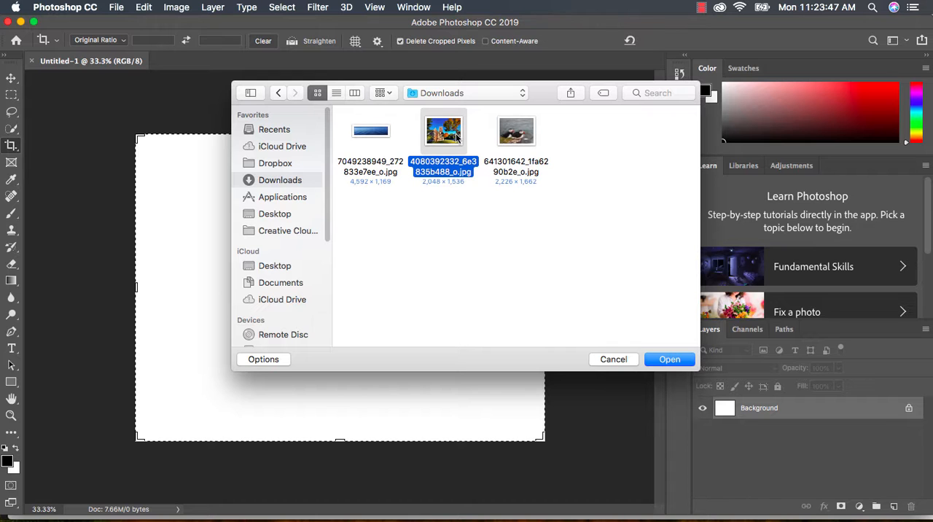
left_click(669, 359)
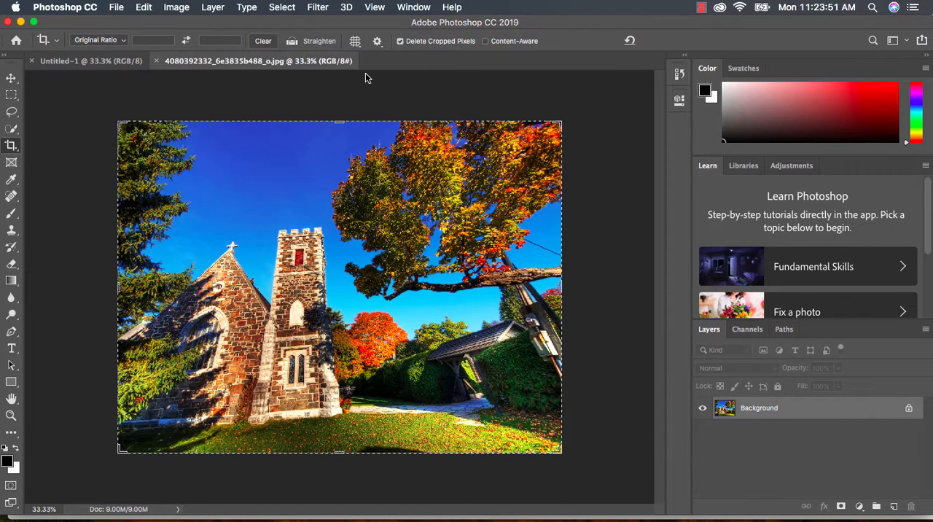
- Save the church photo to the Desktop in Photoshop format under the name Churchfinal.psd
left_click(122, 8)
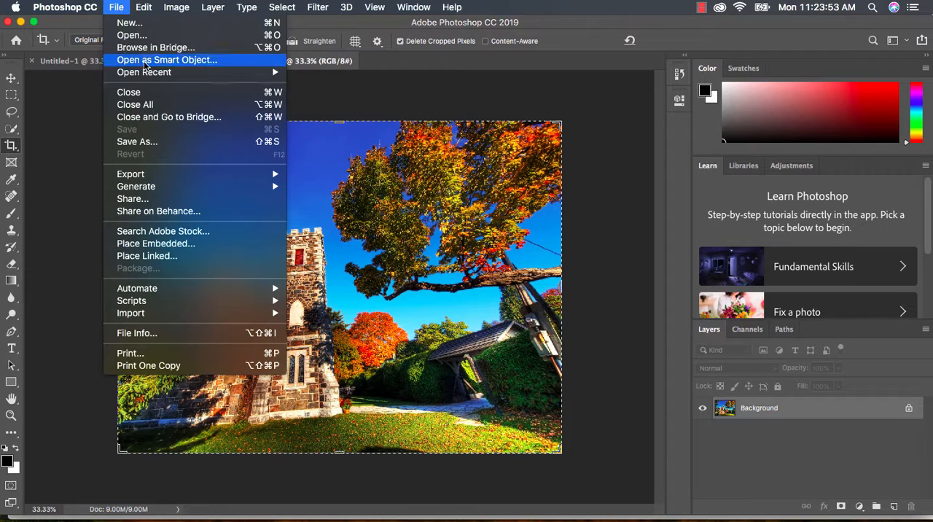
left_click(149, 136)
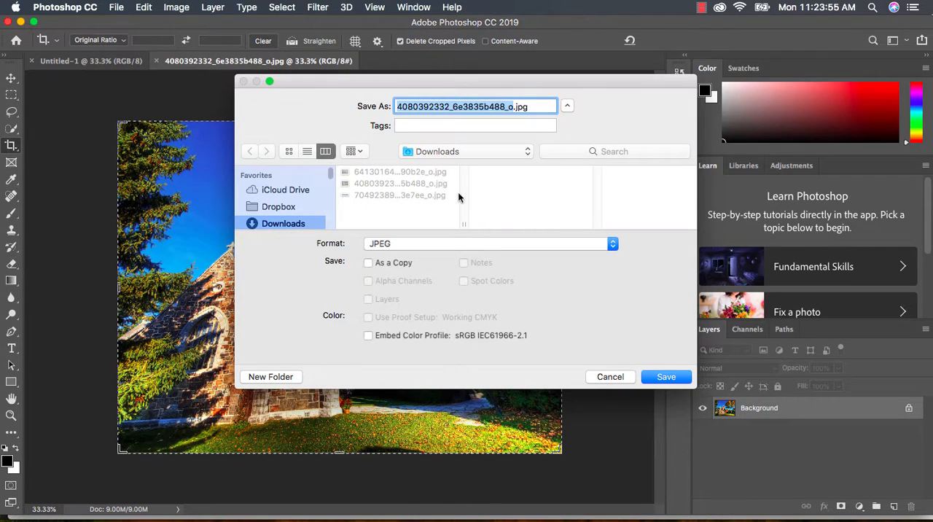
left_click(414, 252)
left_click(422, 156)
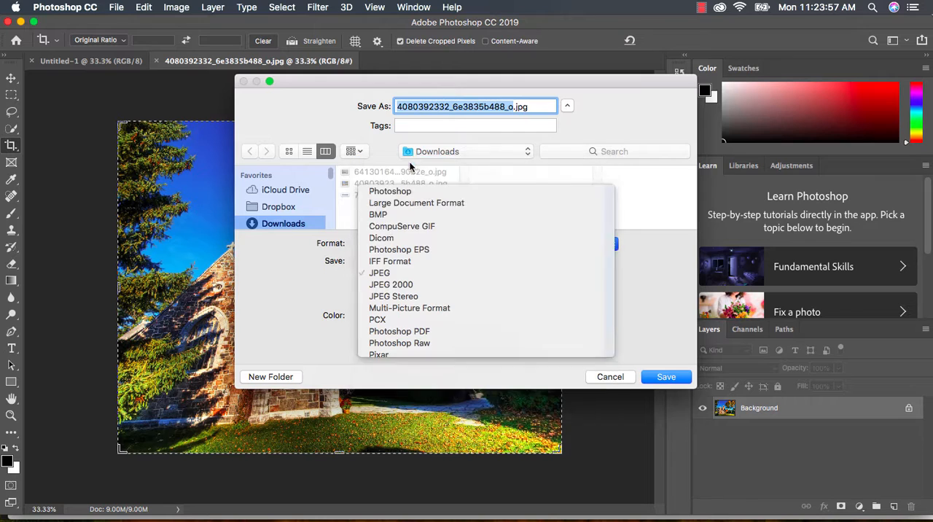
left_click(424, 154)
left_click(425, 166)
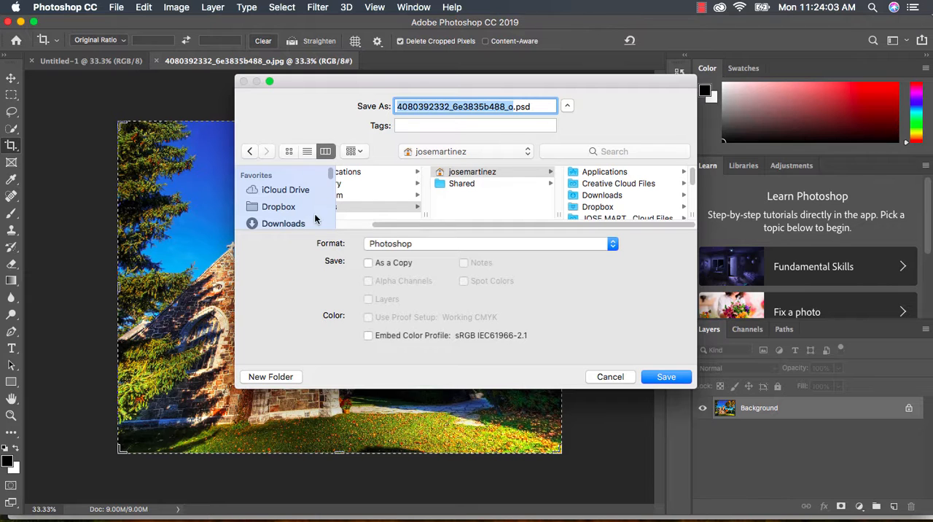
scroll(315, 218, "down", 5)
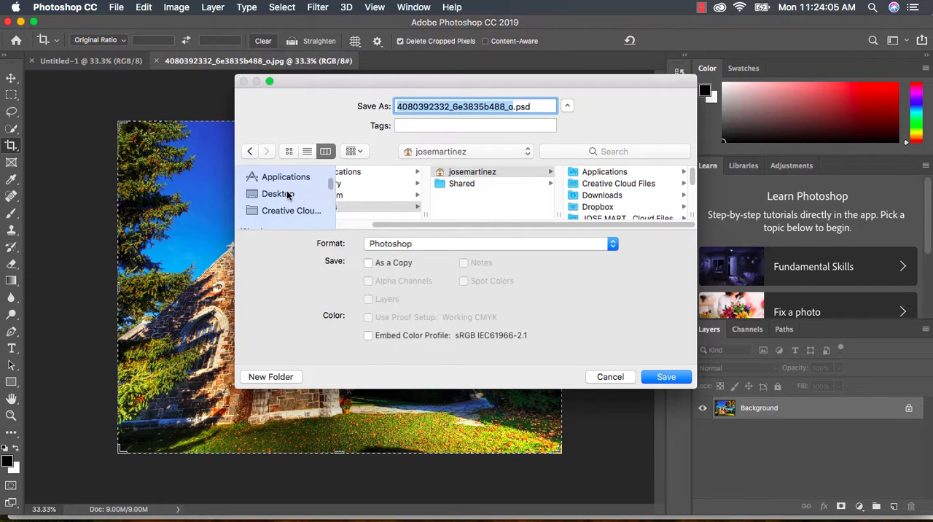
left_click(284, 193)
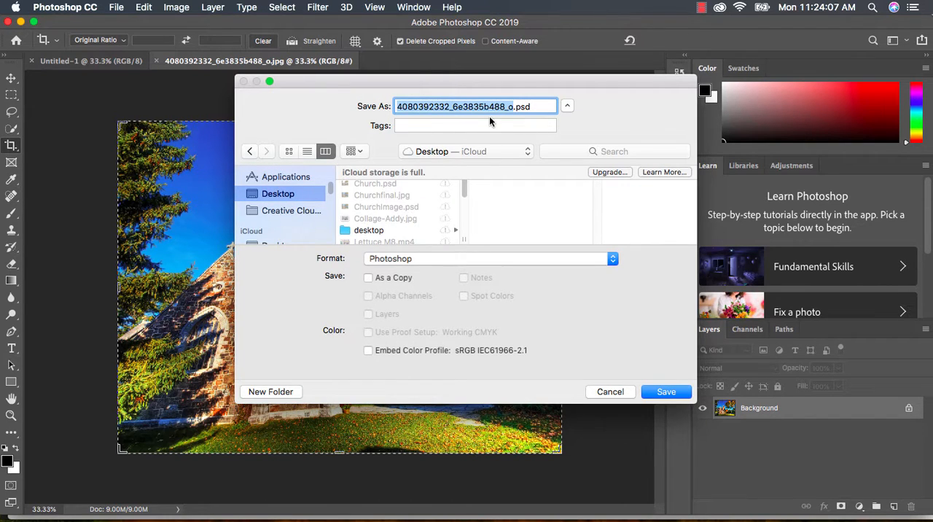
type("Churchfinal")
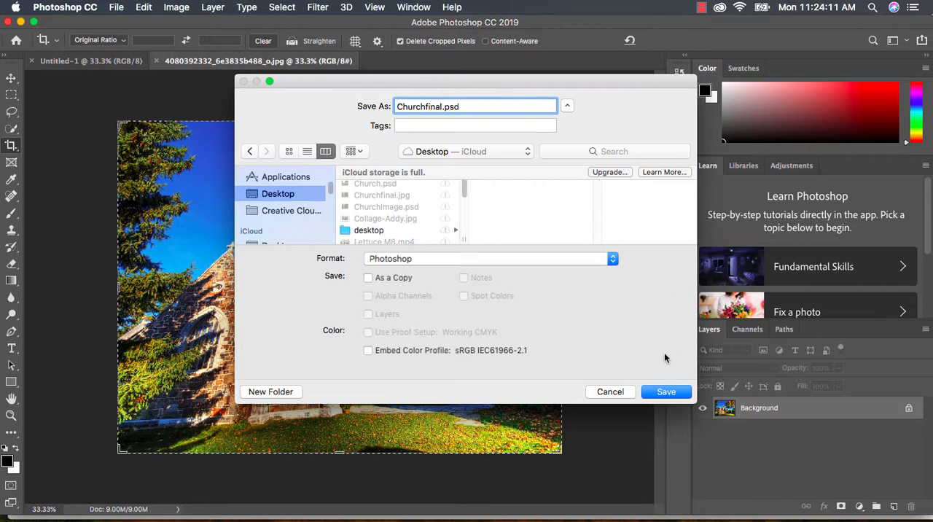
left_click(662, 391)
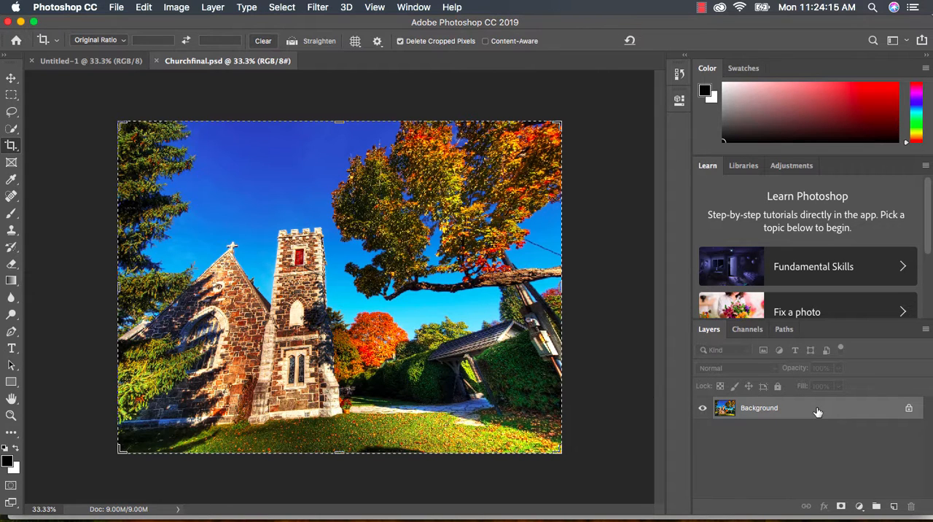
- Unlock the church photo's Background so it becomes a regular layer, leaving its layer style settings at their defaults
left_click(908, 412)
double_click(906, 413)
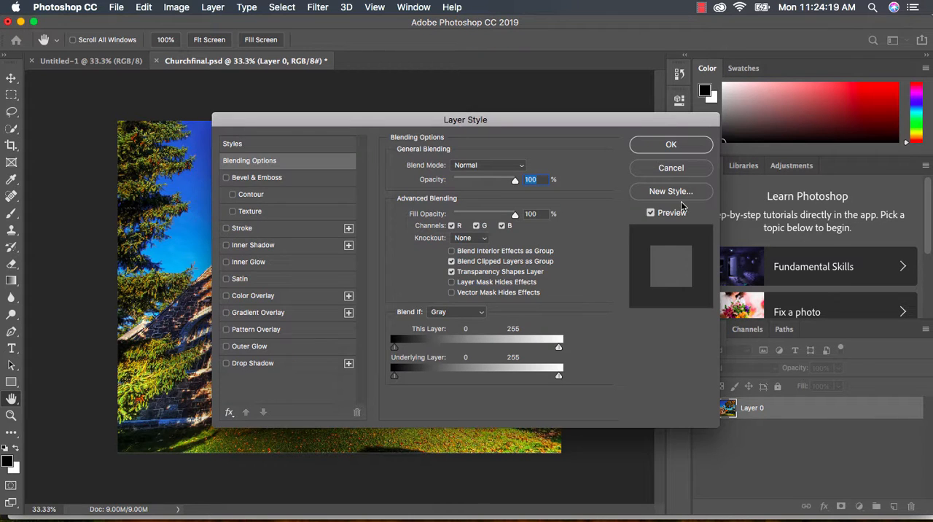
left_click(680, 147)
key("c")
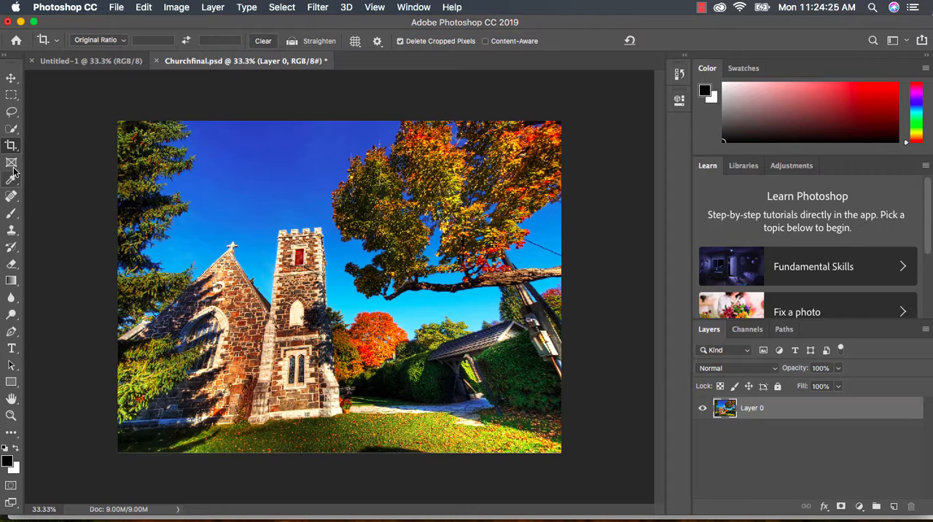
- Select the blue sky above the church using the Magic Wand with a tolerance of 75
left_click(12, 131)
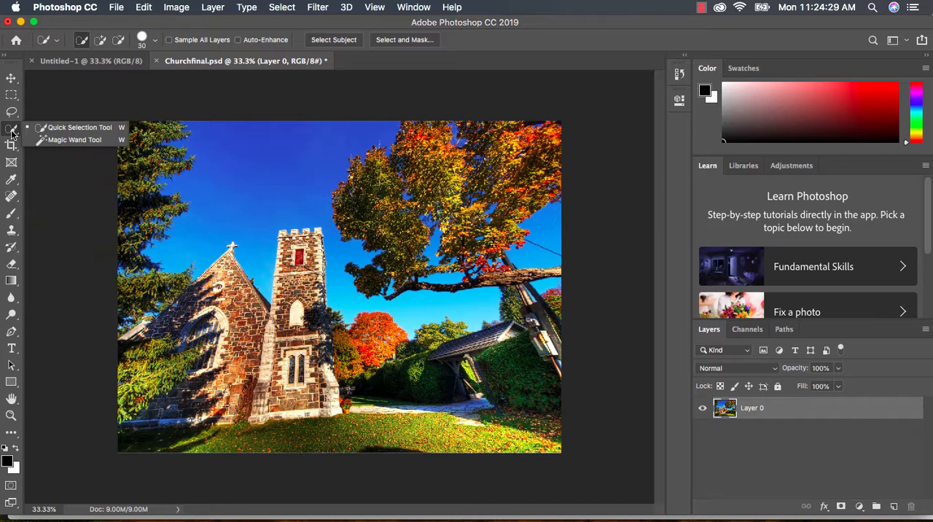
left_click(74, 139)
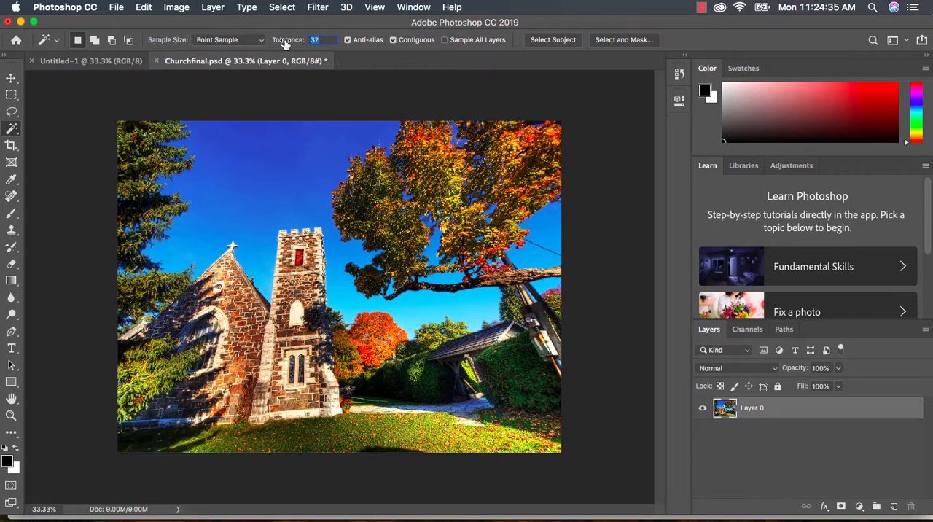
type("75")
left_click(270, 192)
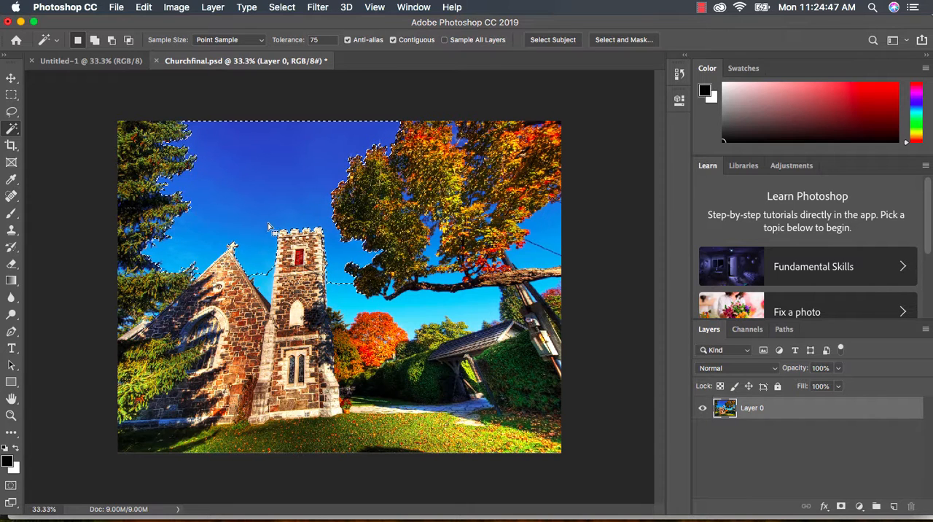
- Undo the sky selection and reselect the whole sky with Contiguous off, adding the lighter area between the tower and the large tree
left_click(144, 6)
left_click(215, 24)
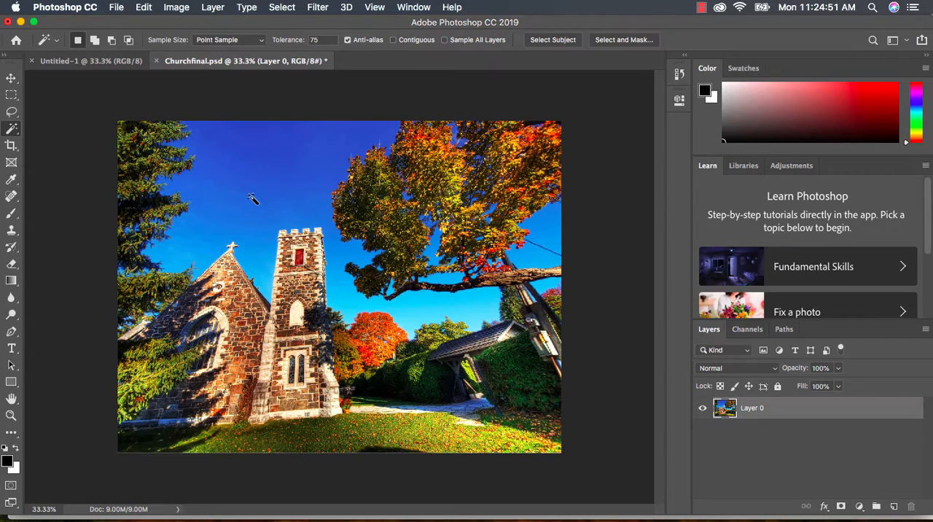
left_click(259, 201)
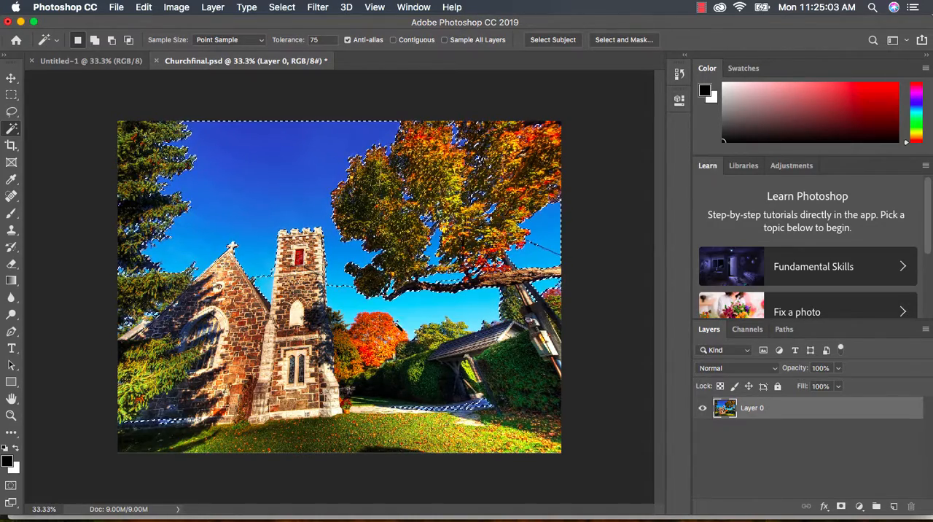
key("shift")
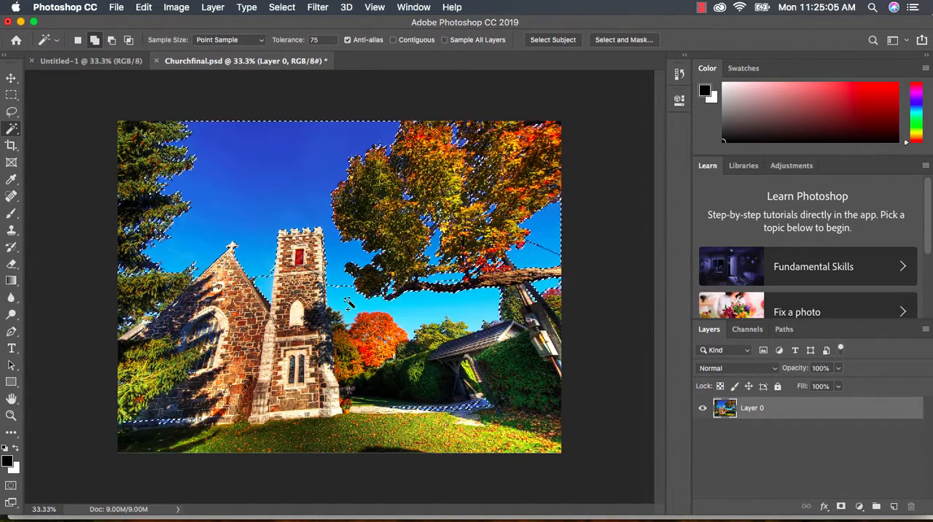
left_click(348, 303, "shift")
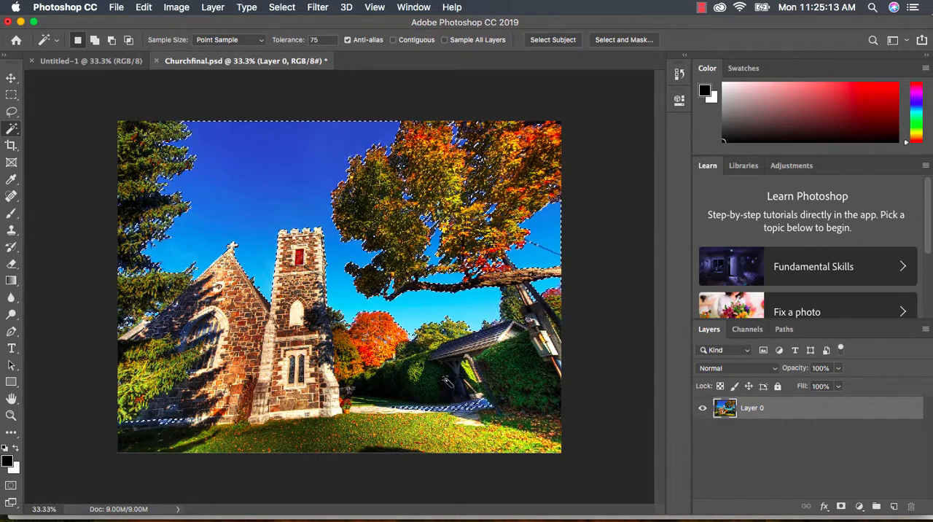
- Subtract the stray selected patches along the church base and the path from the selection with the Lasso tool
left_click(11, 112)
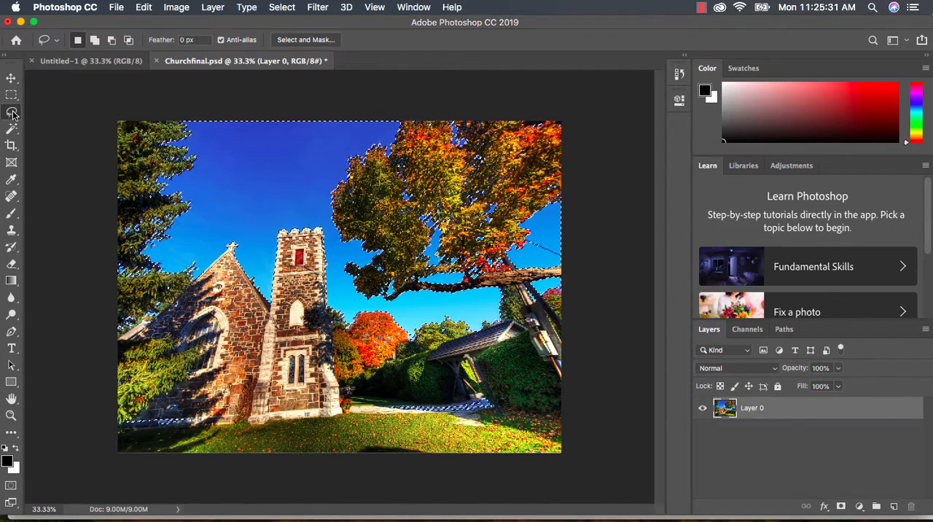
key("alt")
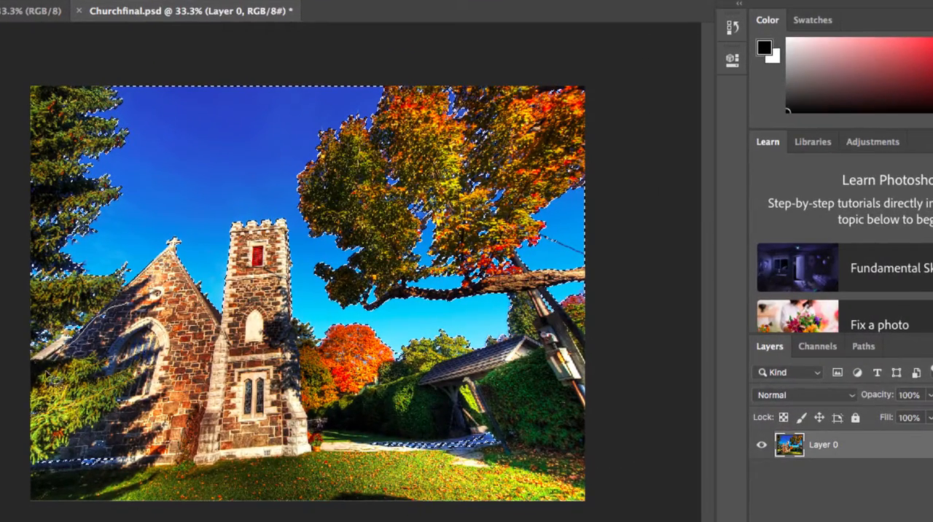
mouse_move(52, 363)
left_mouse_down()
mouse_move(34, 497)
mouse_move(188, 499)
mouse_move(220, 422)
mouse_move(159, 326)
mouse_move(135, 310)
left_mouse_up()
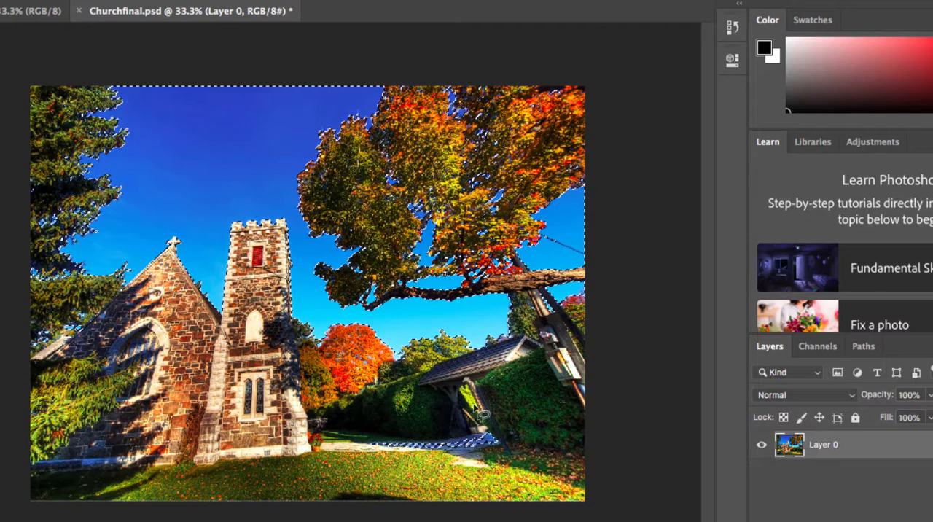
mouse_move(500, 421)
left_mouse_down()
mouse_move(390, 432)
mouse_move(350, 448)
mouse_move(513, 457)
mouse_move(523, 440)
mouse_move(495, 420)
left_mouse_up()
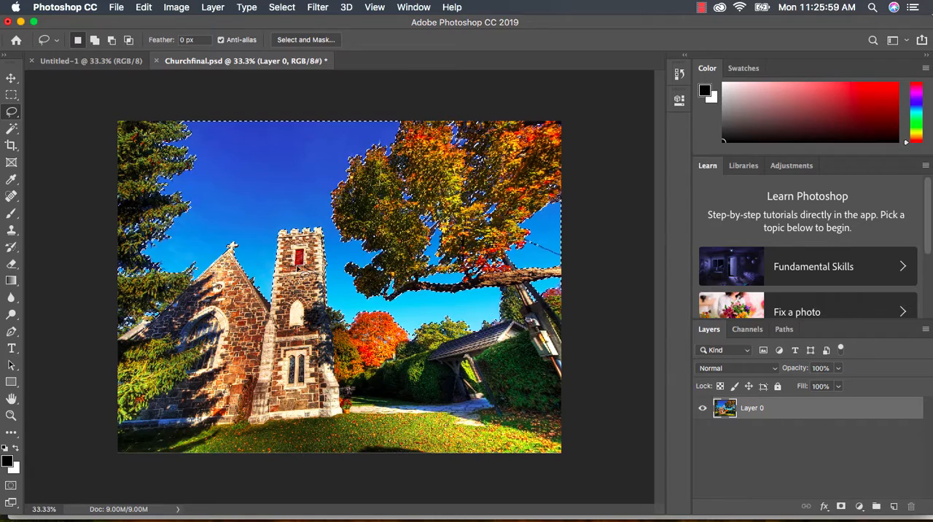
- Delete the selected sky from the church layer and clear the selection
key("Delete")
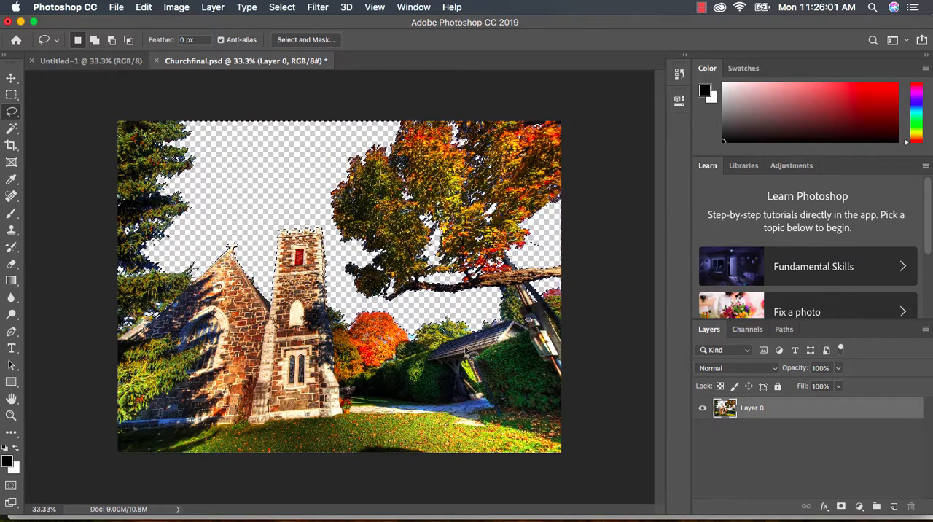
left_click(281, 6)
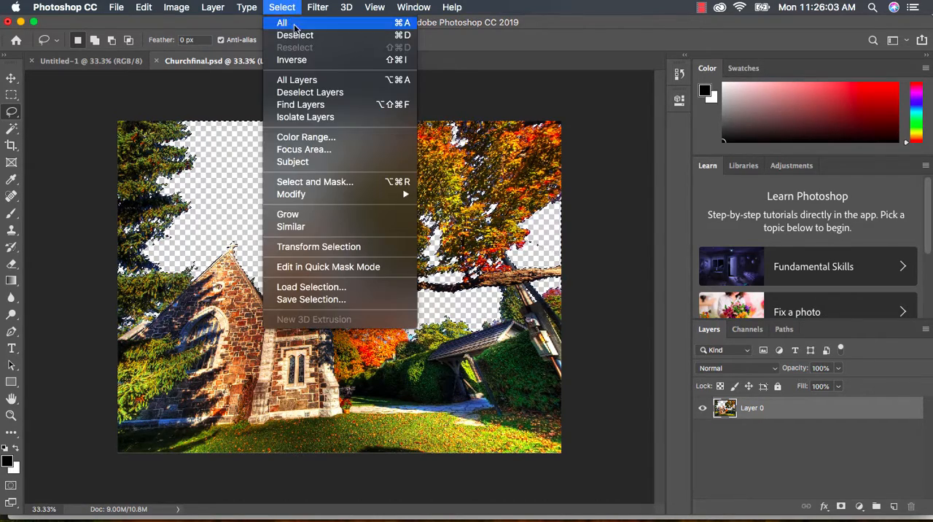
left_click(297, 34)
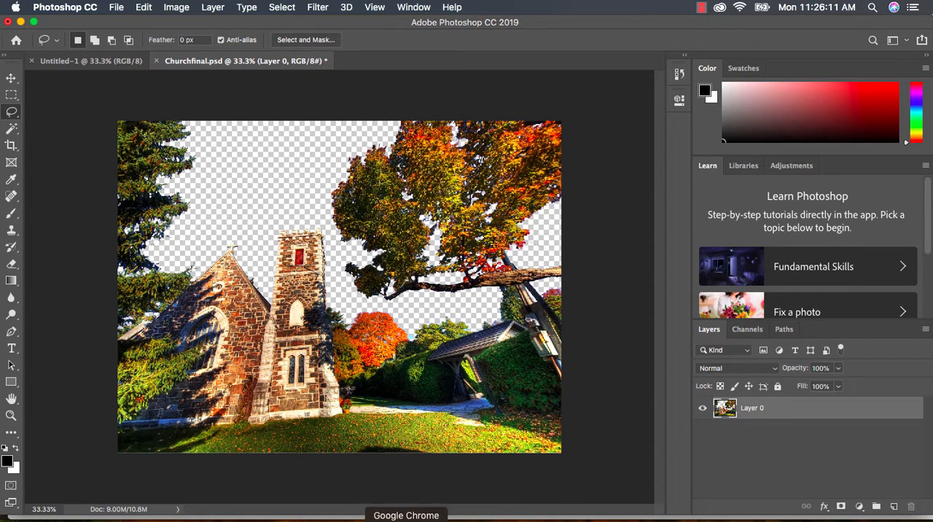
- Switch to Google Chrome to view the Water photo's Flickr page, and minimize the browser to return to Photoshop
left_click(395, 517)
left_click(406, 30)
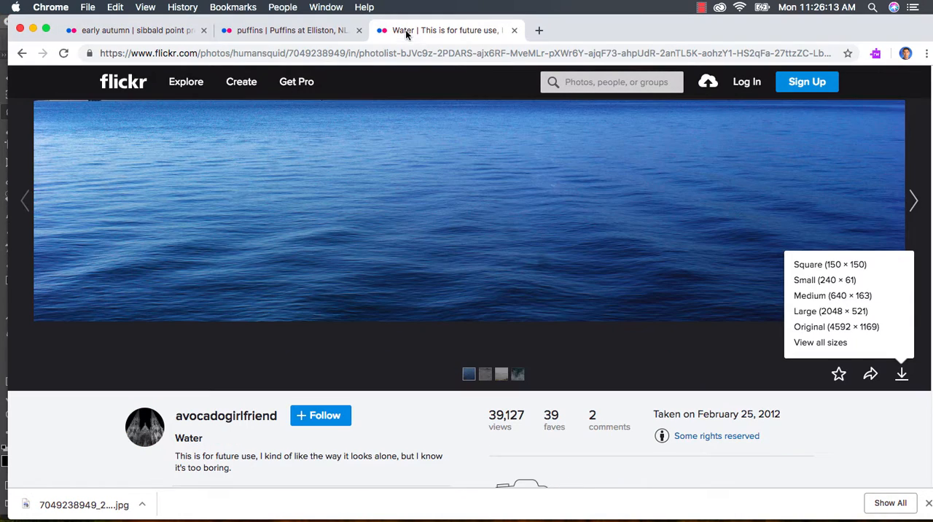
left_click(33, 29)
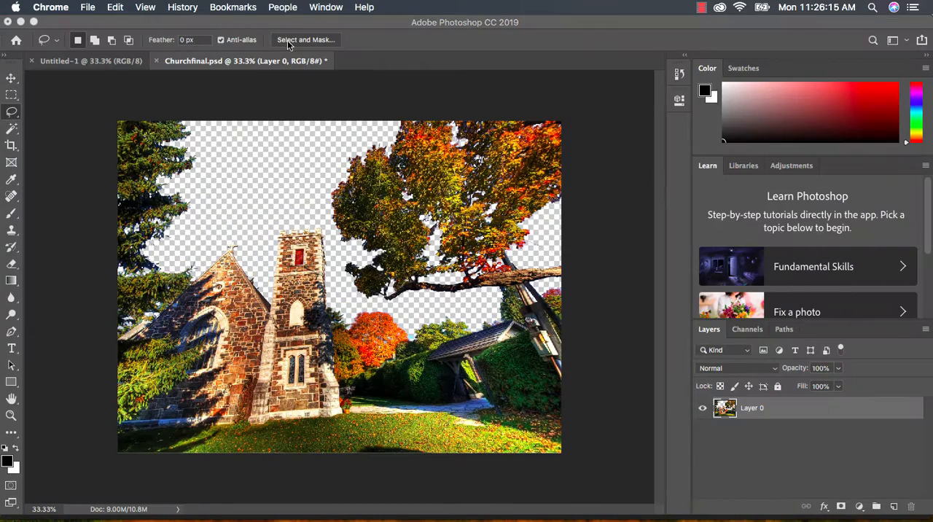
left_click(116, 6)
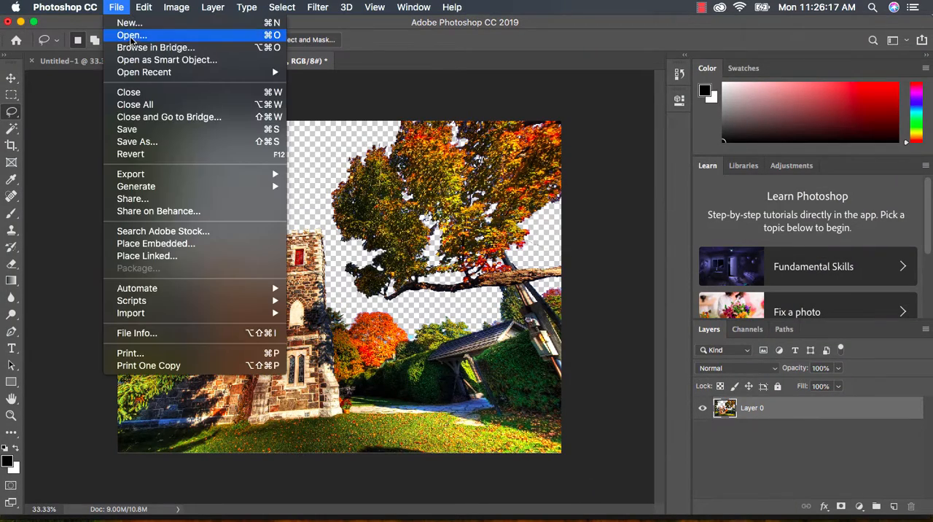
left_click(131, 35)
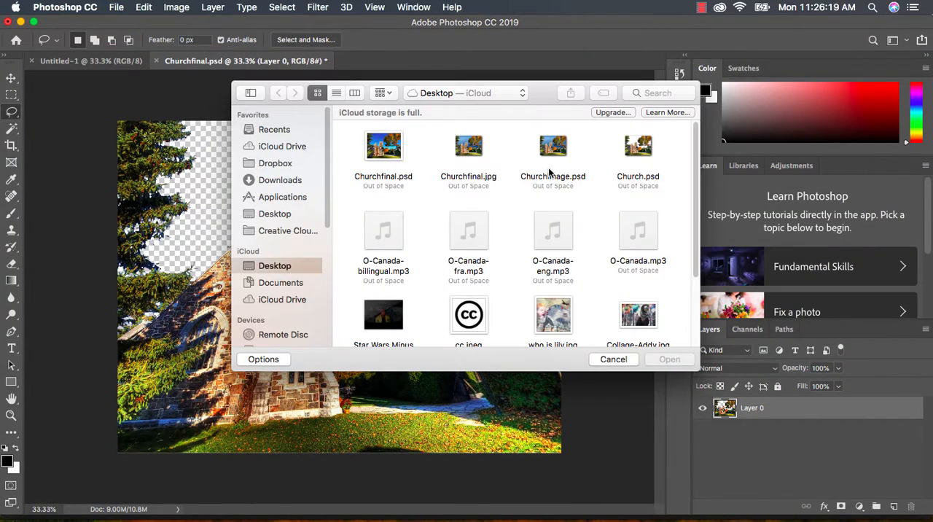
left_click(283, 183)
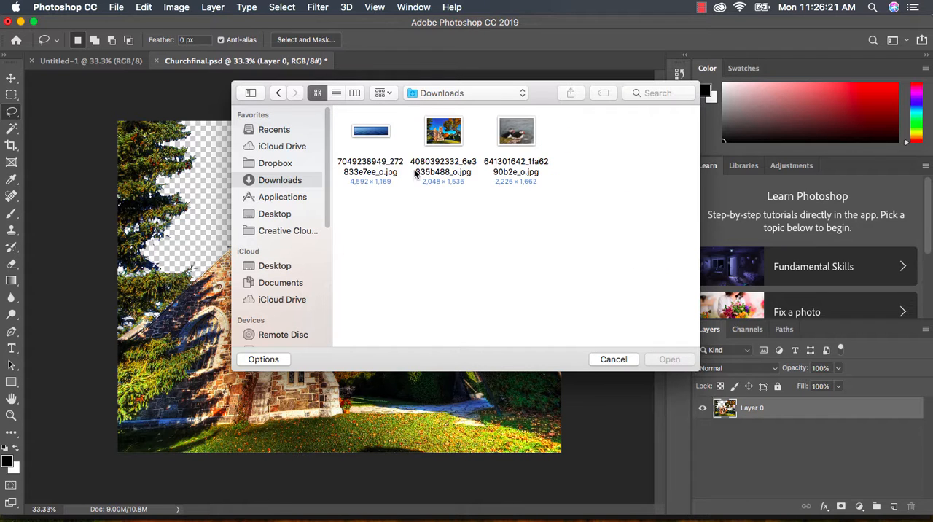
left_click(367, 132)
double_click(366, 131)
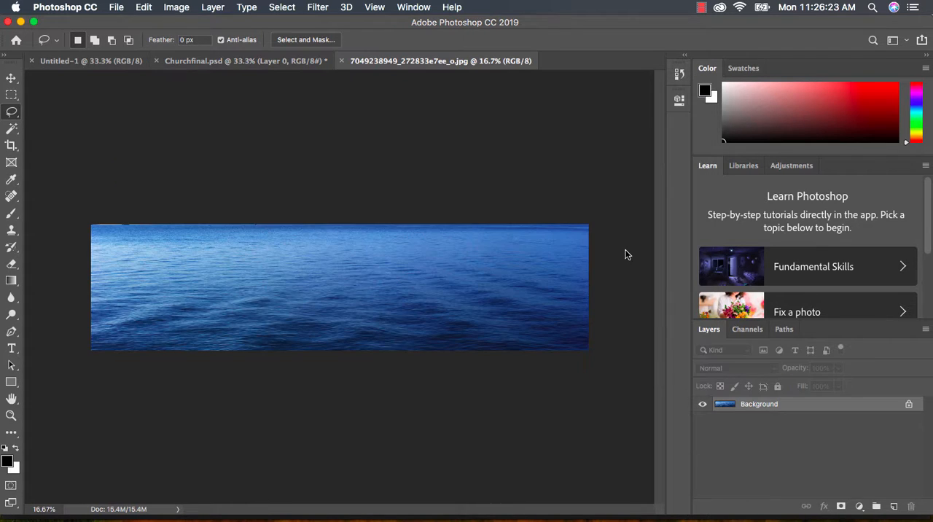
double_click(782, 408)
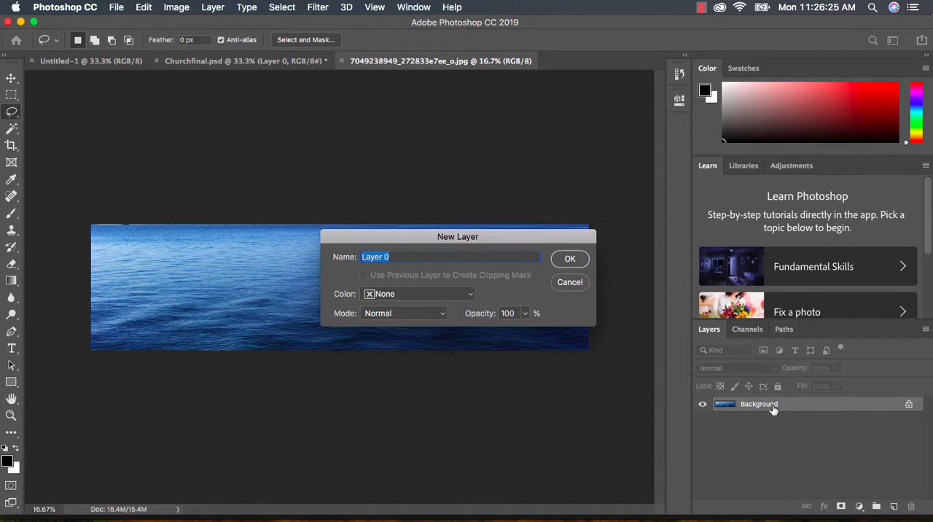
key("Return")
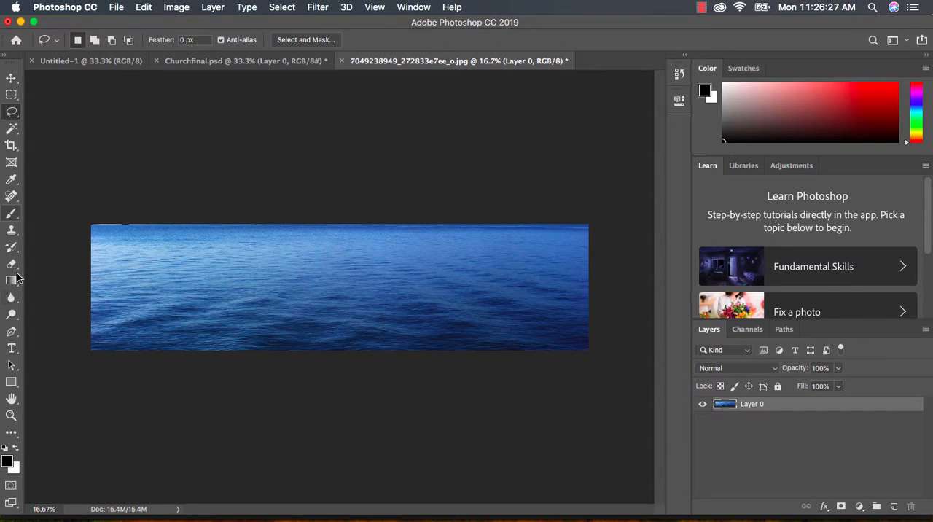
left_click(12, 365)
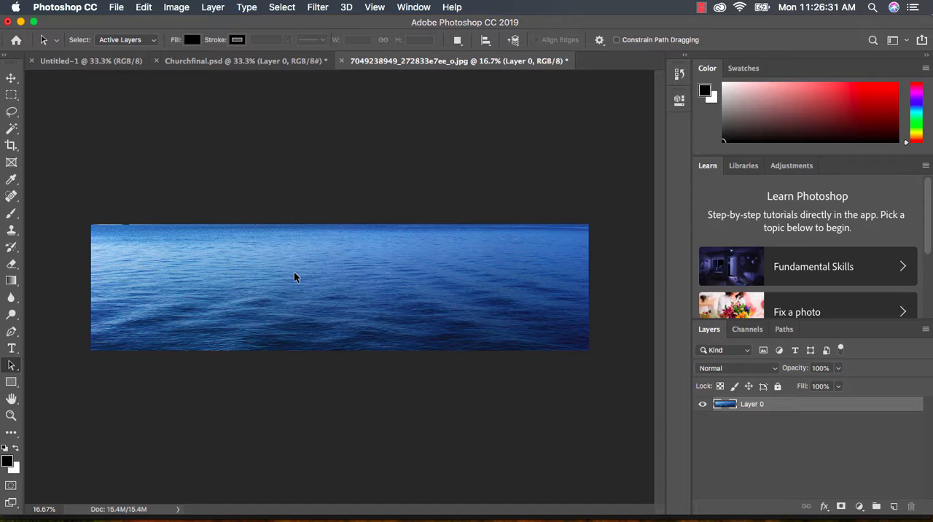
left_click_drag(294, 271, 233, 131)
left_click_drag(234, 244, 271, 90)
left_click_drag(61, 187, 659, 411)
- Bring the water image into Churchfinal.psd with the Move tool and place the church layer above the water layer
left_click(11, 78)
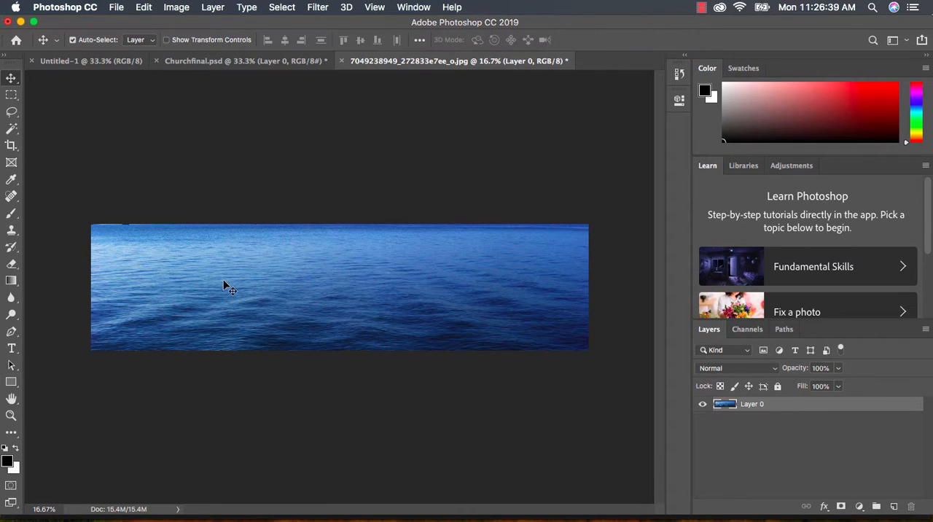
left_click_drag(252, 297, 224, 67)
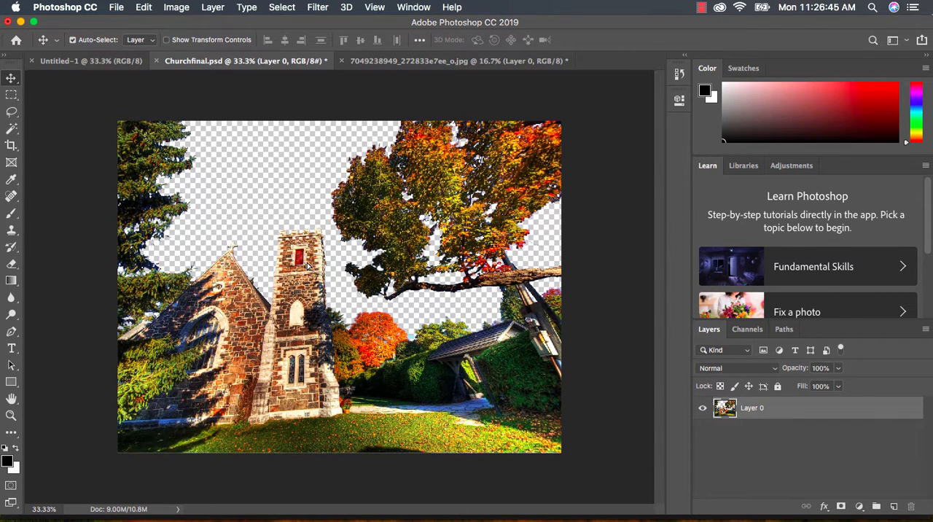
left_click_drag(306, 264, 306, 247)
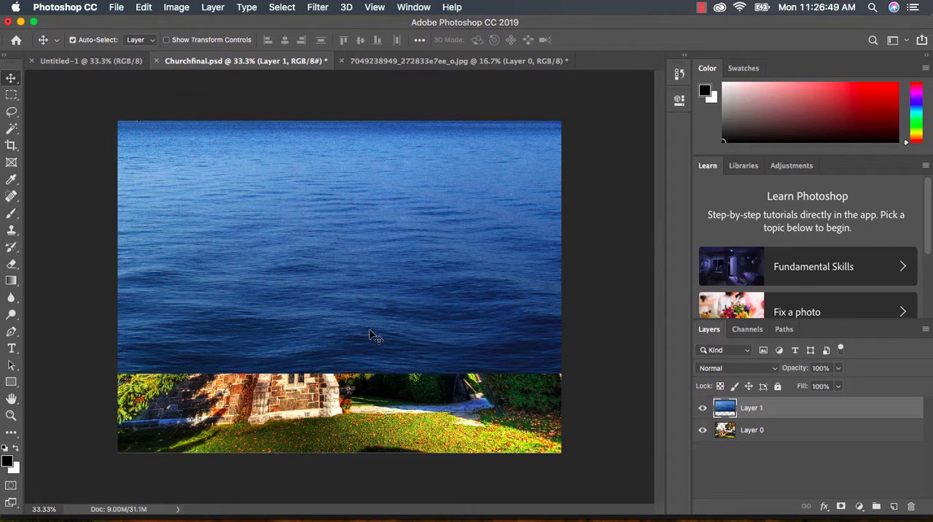
left_click(759, 435)
left_click_drag(766, 434, 771, 408)
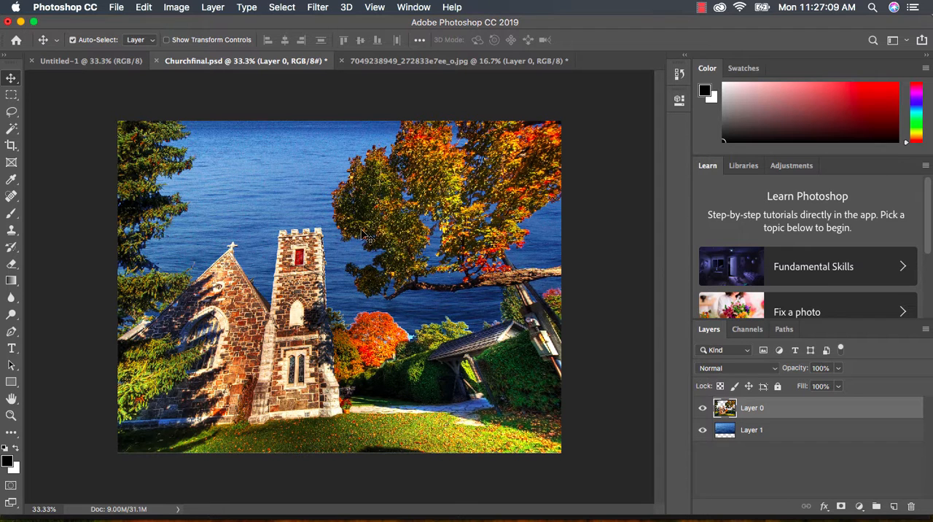
- Open the puffin photo 641301642_1fa6290b2e_o.jpg from Downloads and convert its Background into a regular layer named Layer 0
left_click(123, 9)
left_click(127, 34)
left_click(523, 141)
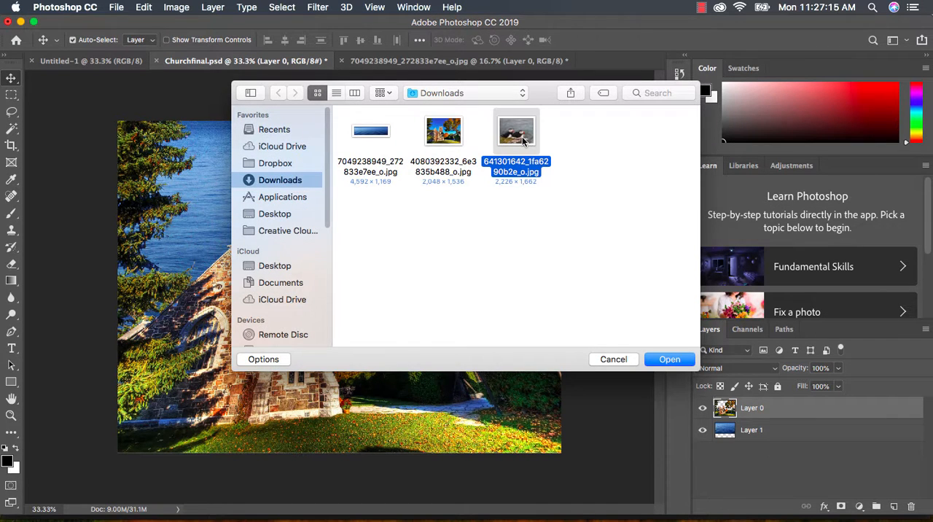
double_click(523, 141)
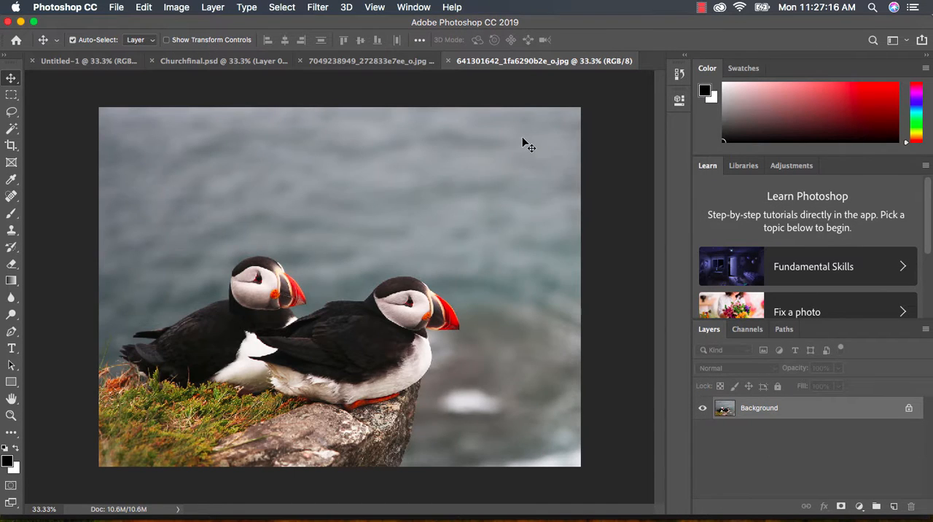
double_click(854, 413)
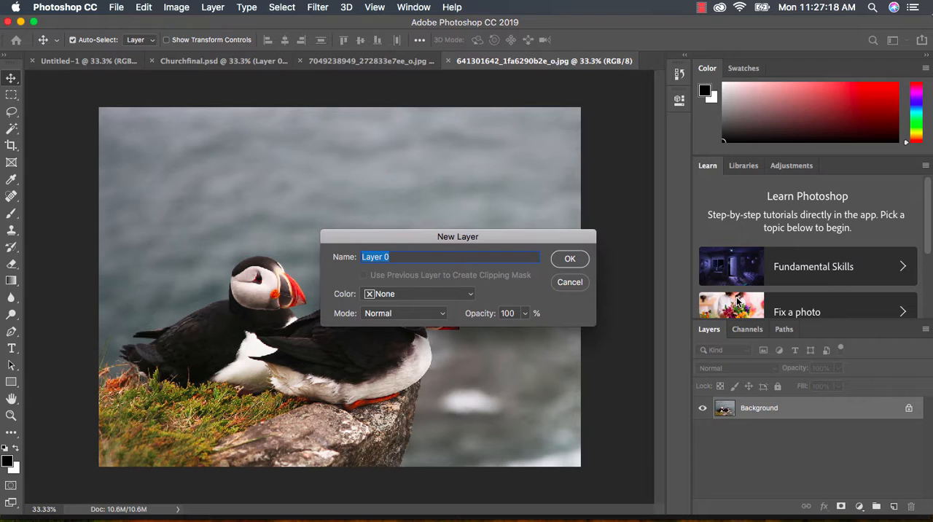
left_click(573, 263)
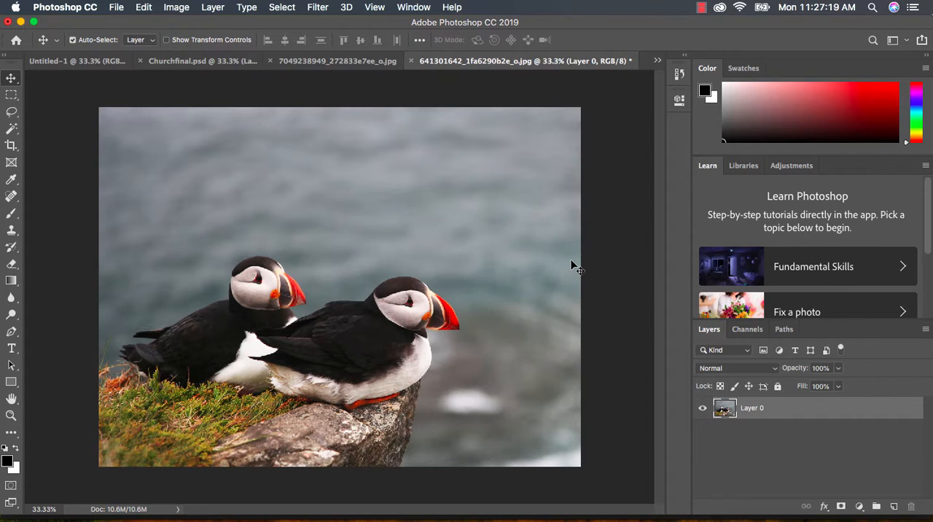
- Select both puffins with the Quick Selection tool at brush size 100
left_click(10, 133)
left_click(80, 127)
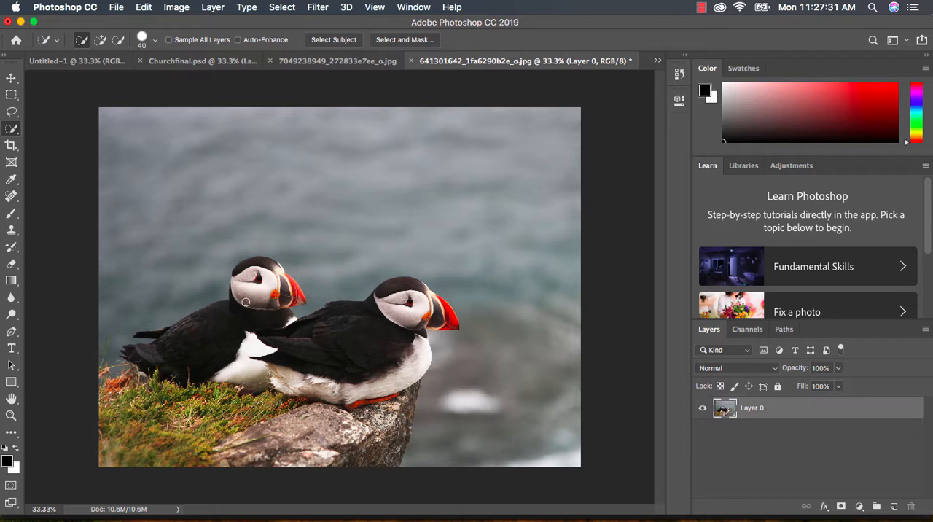
key("bracketright")
key("bracketright")
key("bracketright")
key("bracketright")
key("bracketright")
key("bracketright")
left_click_drag(272, 286, 255, 290)
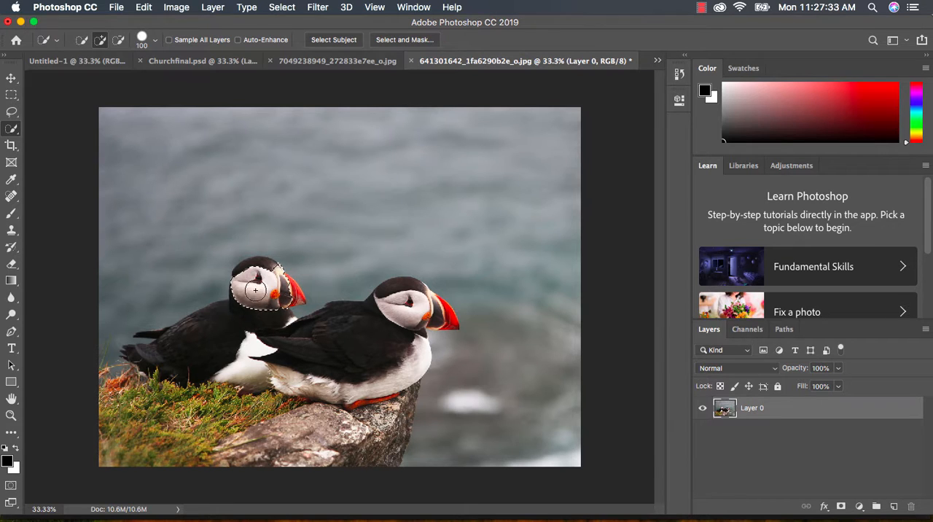
mouse_move(236, 324)
left_mouse_down()
mouse_move(276, 358)
mouse_move(256, 358)
mouse_move(283, 364)
mouse_move(395, 317)
mouse_move(404, 296)
mouse_move(442, 314)
mouse_move(376, 390)
mouse_move(386, 386)
mouse_move(354, 394)
left_mouse_up()
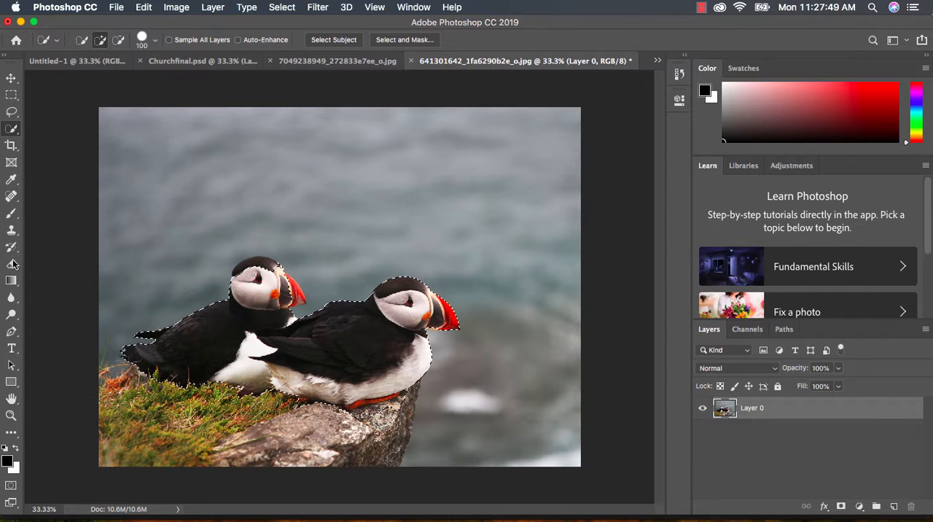
- Subtract the rock beneath the front puffin's foot from the selection with the Quick Selection tool at brush size 60
left_click(11, 415)
left_click_drag(281, 368, 446, 430)
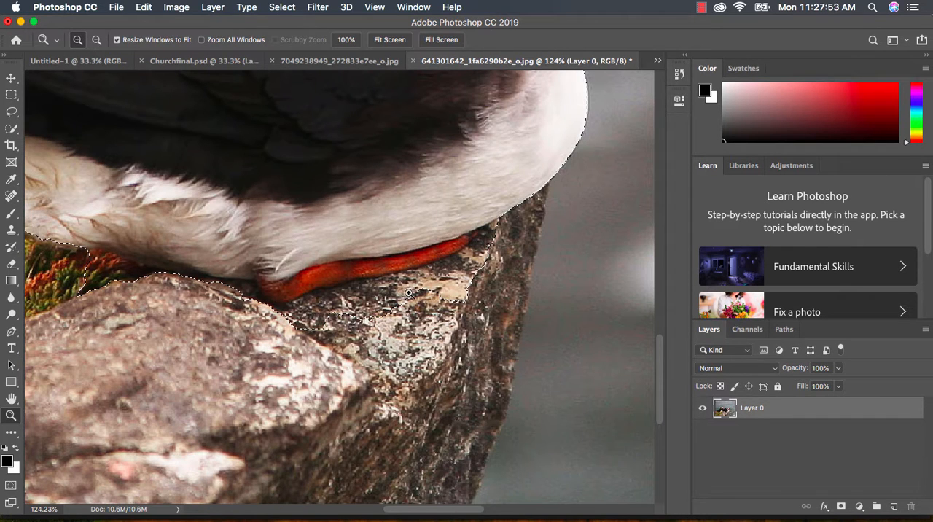
left_click(97, 41)
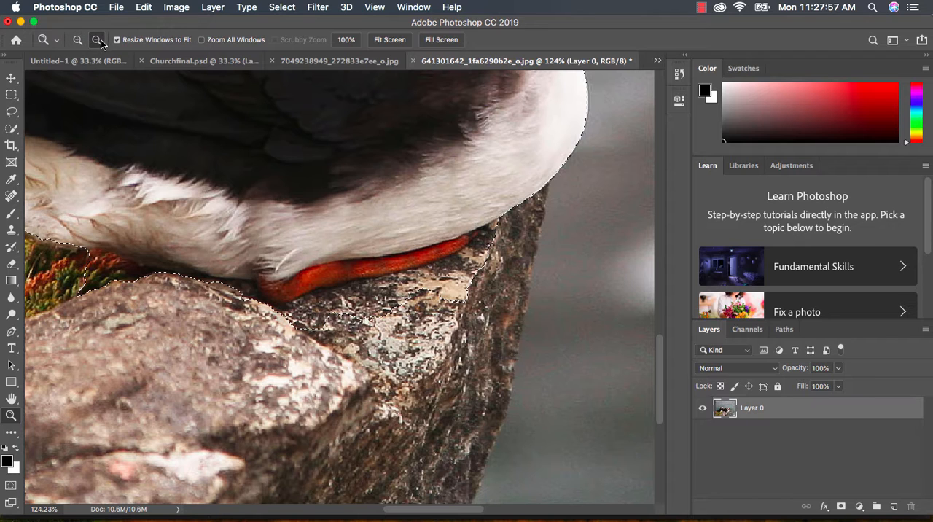
left_click(13, 130)
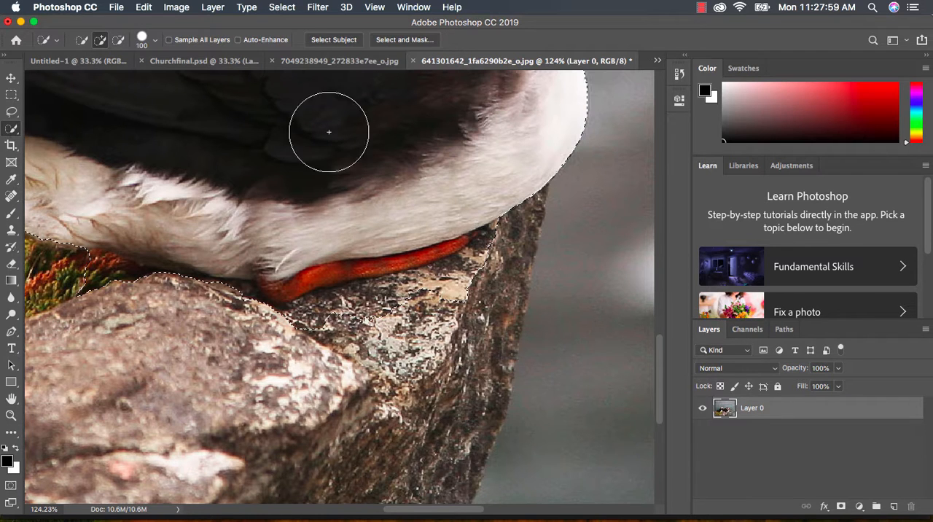
left_click(119, 41)
key("bracketleft")
key("bracketleft")
key("bracketleft")
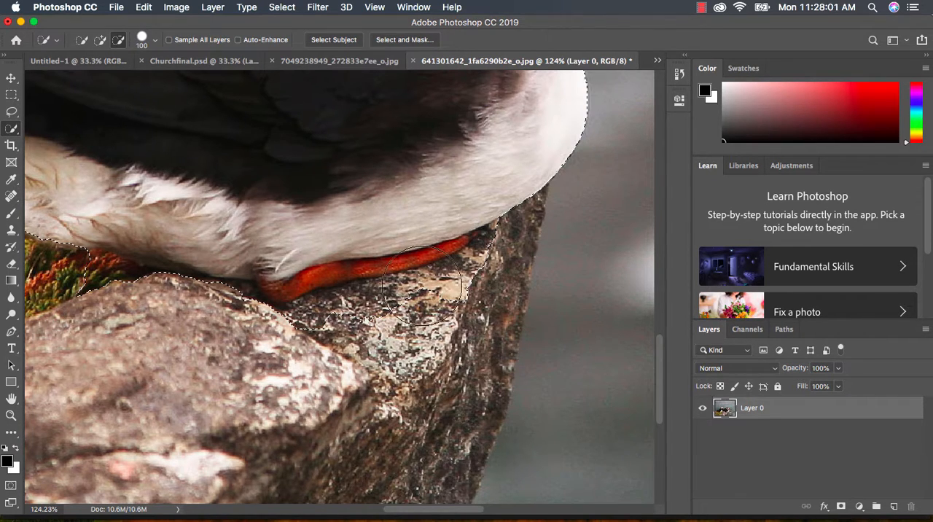
key("bracketleft")
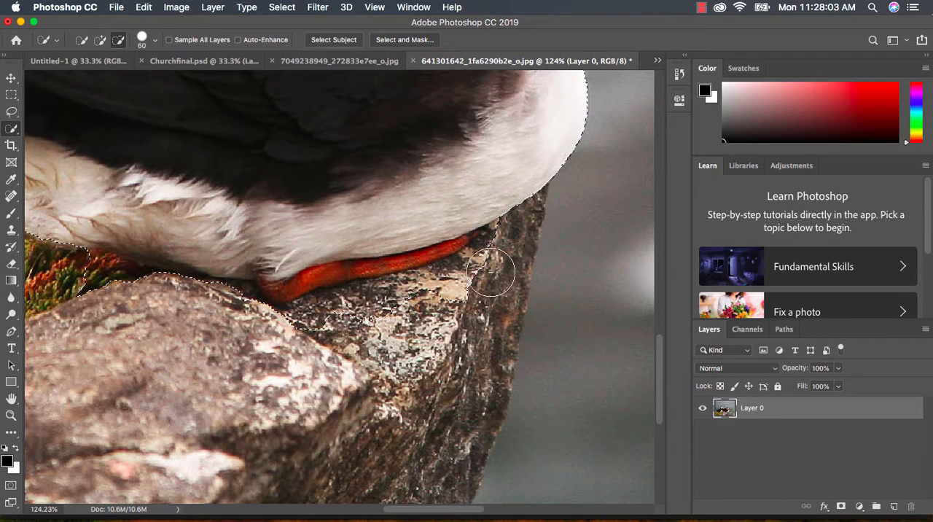
left_click_drag(452, 290, 315, 332)
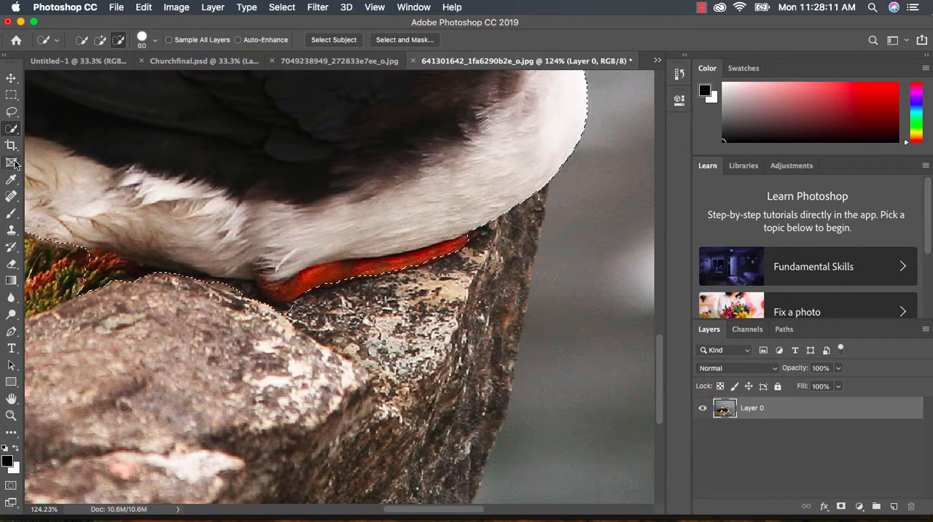
- Add the missing part of the rear puffin's beak to the selection with the Quick Selection tool
left_click(11, 416)
right_click(188, 274)
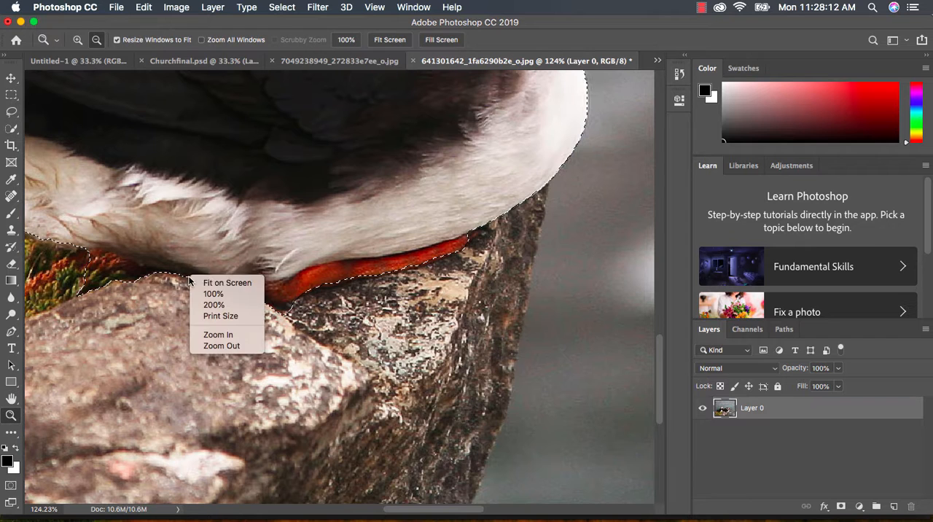
left_click(225, 281)
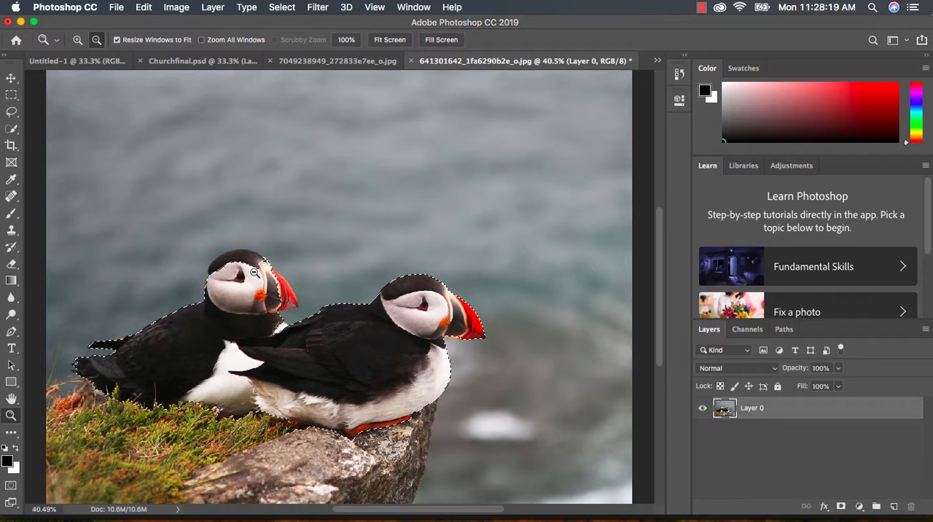
left_click(11, 130)
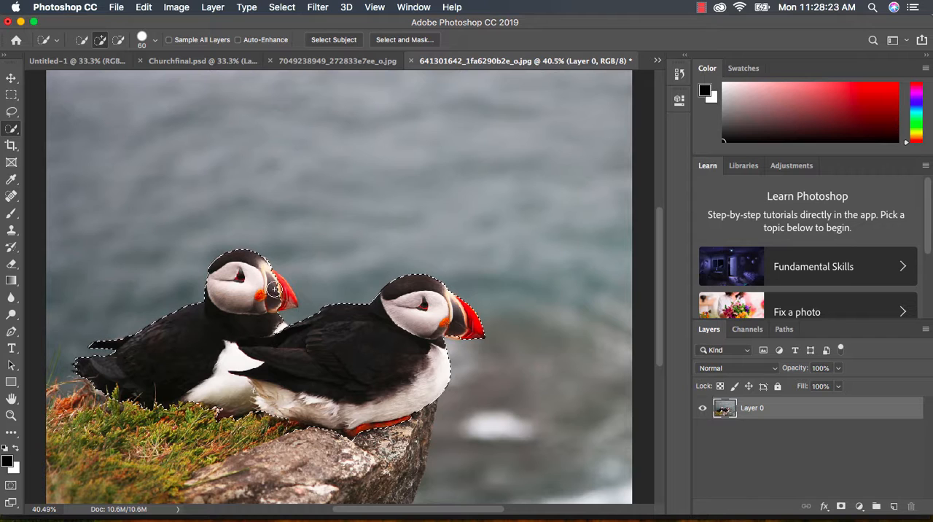
left_click_drag(274, 289, 290, 300)
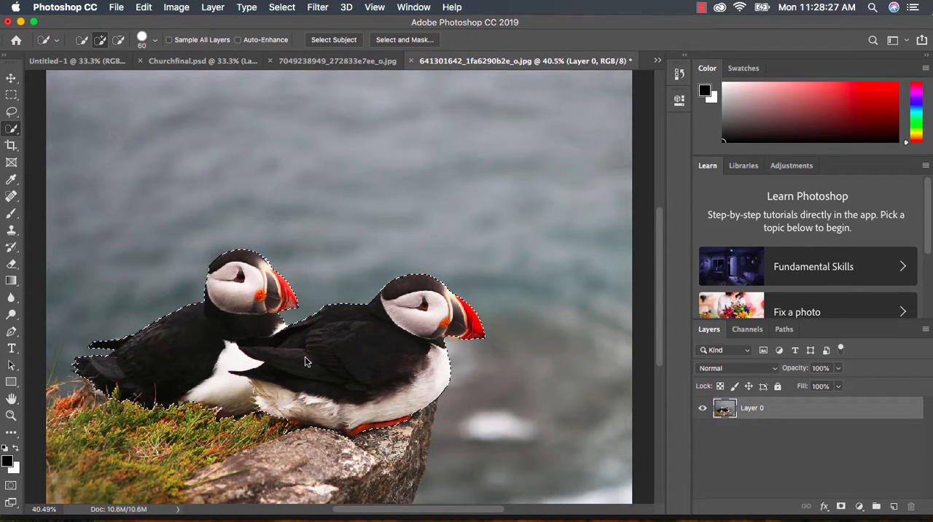
- Copy the selected puffins and paste them into Churchfinal.psd as a new layer
left_click(146, 9)
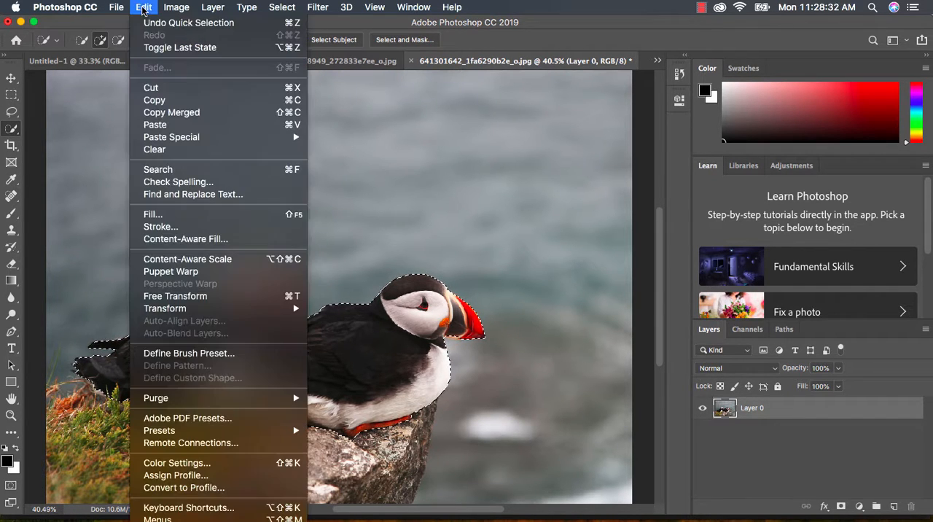
left_click(176, 101)
left_click(191, 62)
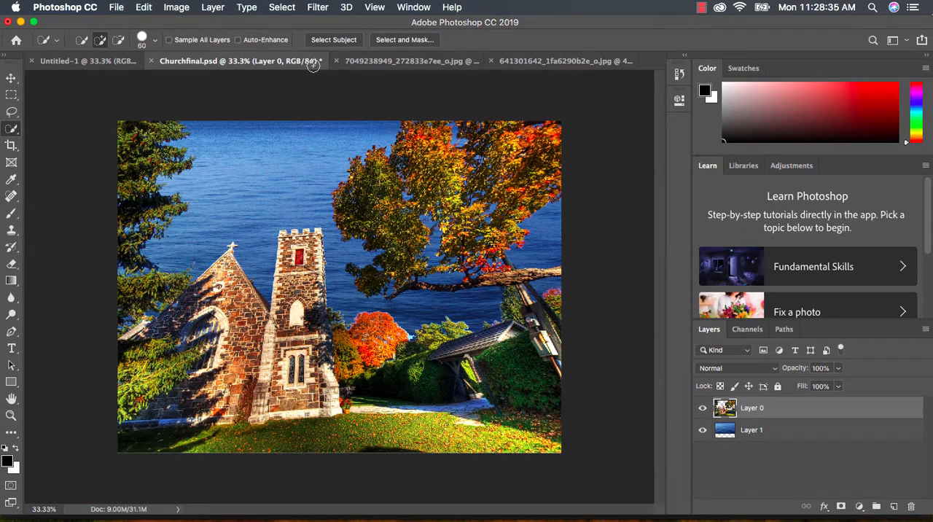
left_click(145, 7)
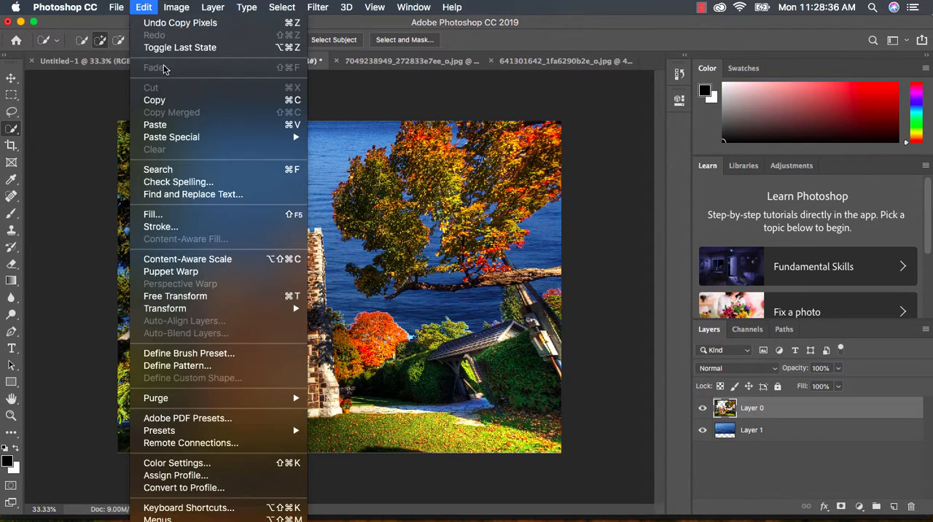
left_click(162, 122)
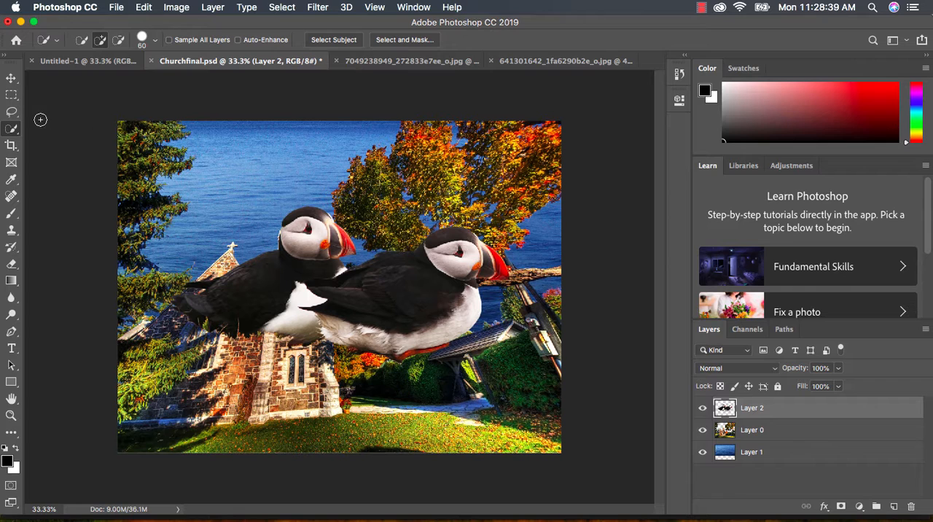
- Scale the puffin layer proportionally to about 25.6% with transform controls and place the birds on the tree branch
left_click(11, 79)
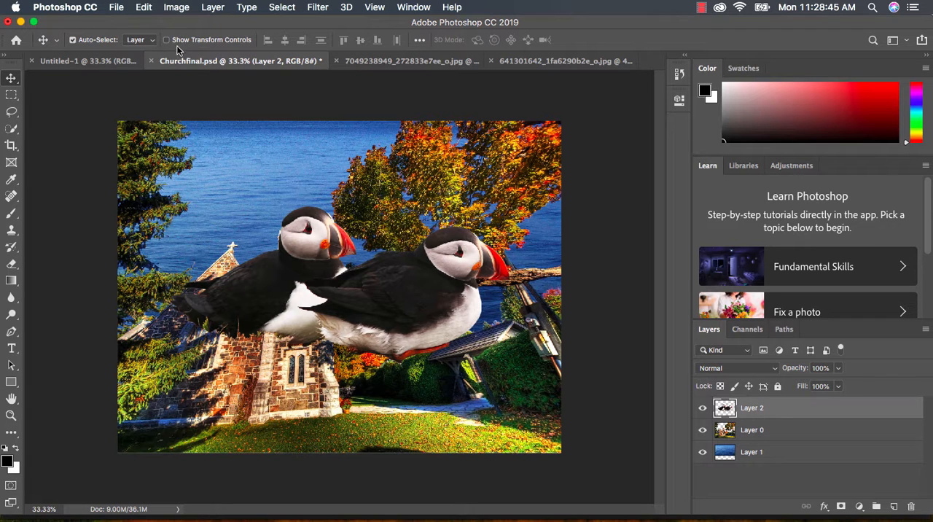
left_click(166, 41)
left_click_drag(509, 207, 378, 217)
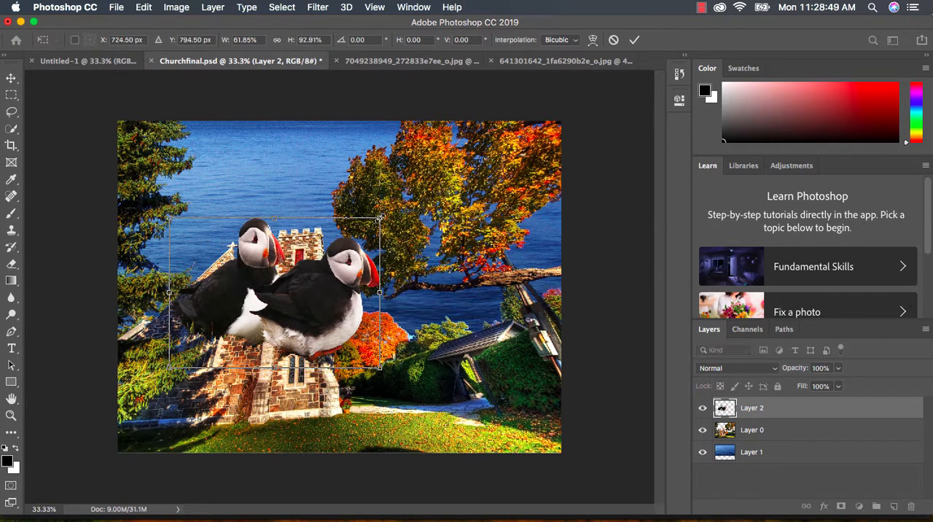
key("super+z")
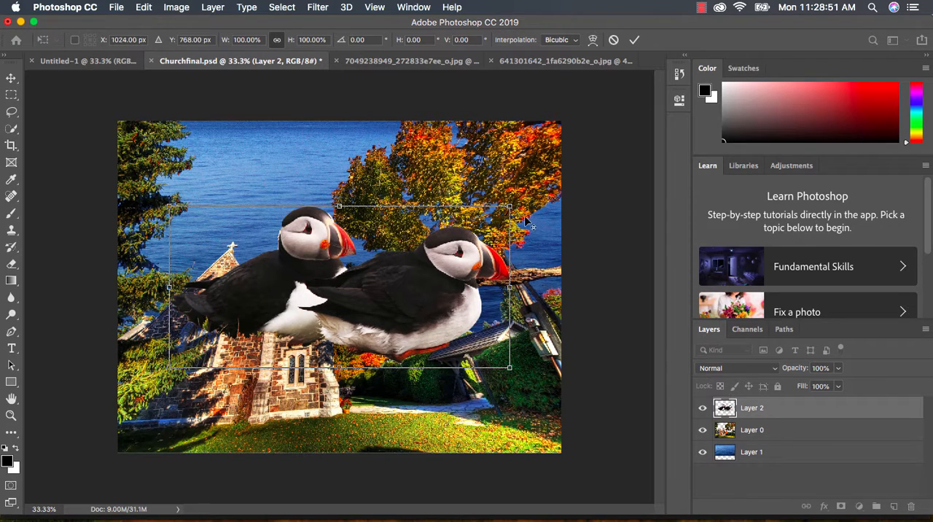
left_click_drag(509, 207, 452, 281)
left_click_drag(485, 241, 474, 247)
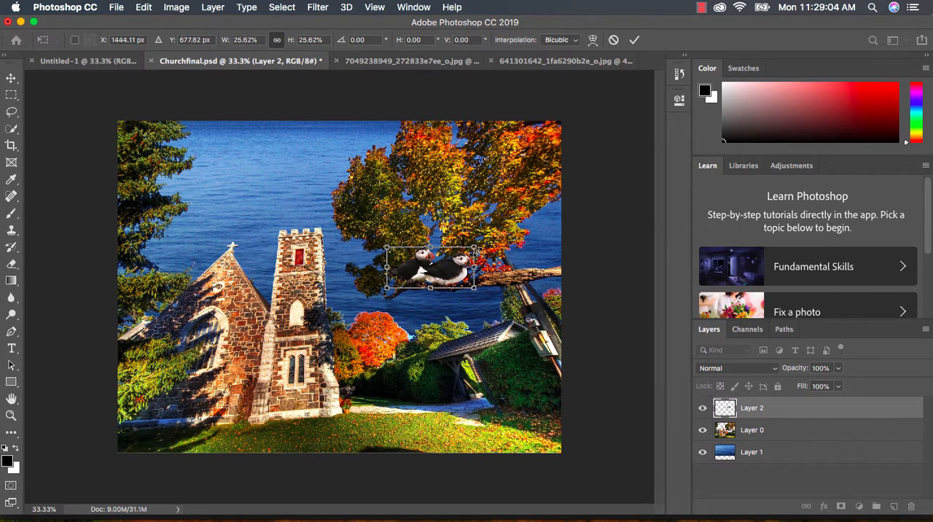
left_click(635, 40)
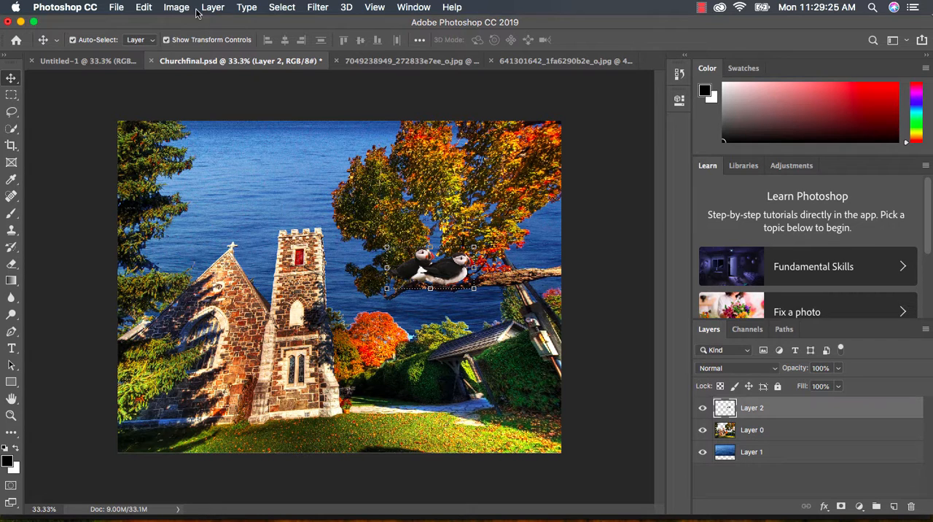
- Set up a save of the composite to the Desktop in JPEG format, appending "jpg" to the Churchfinal file name
left_click(117, 8)
left_click(150, 140)
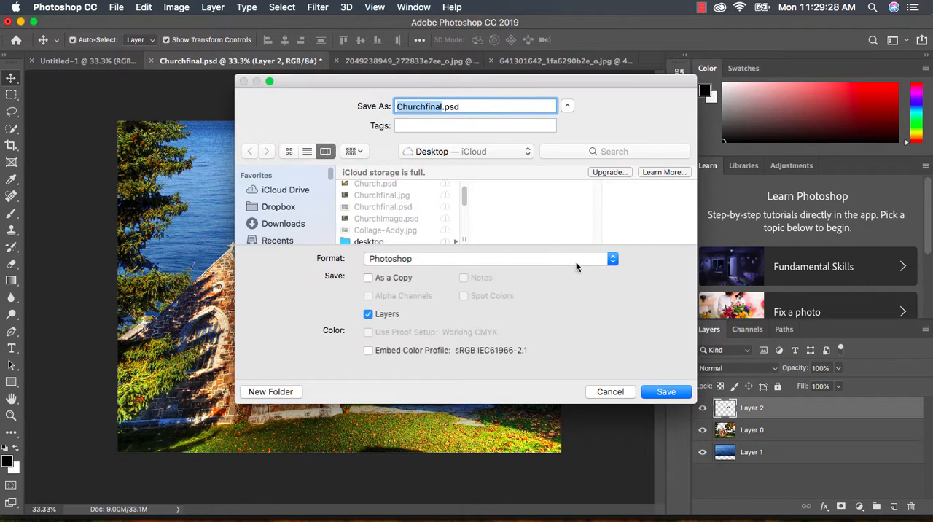
left_click(576, 262)
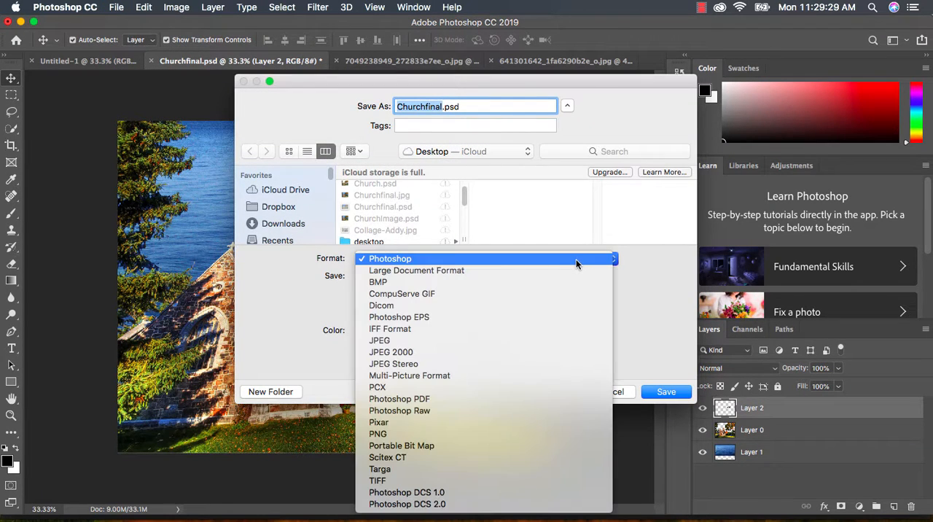
left_click(543, 348)
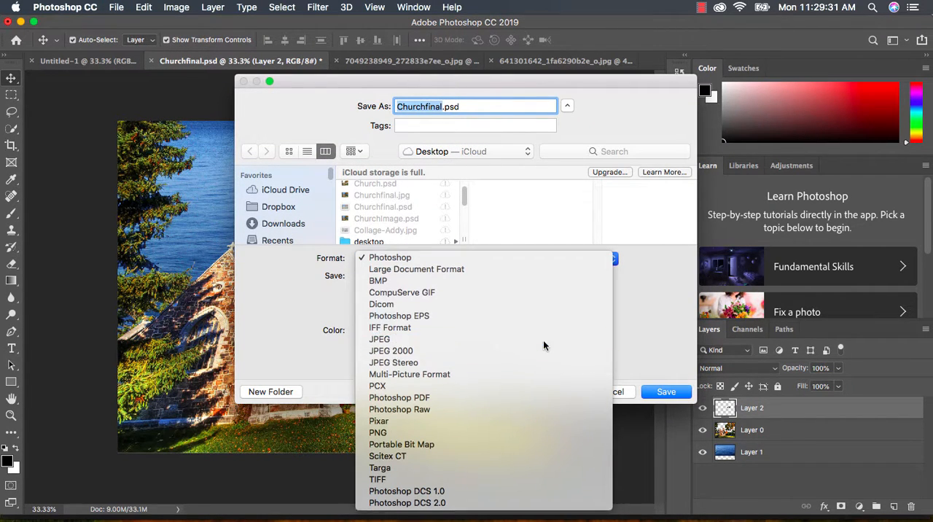
key("Right")
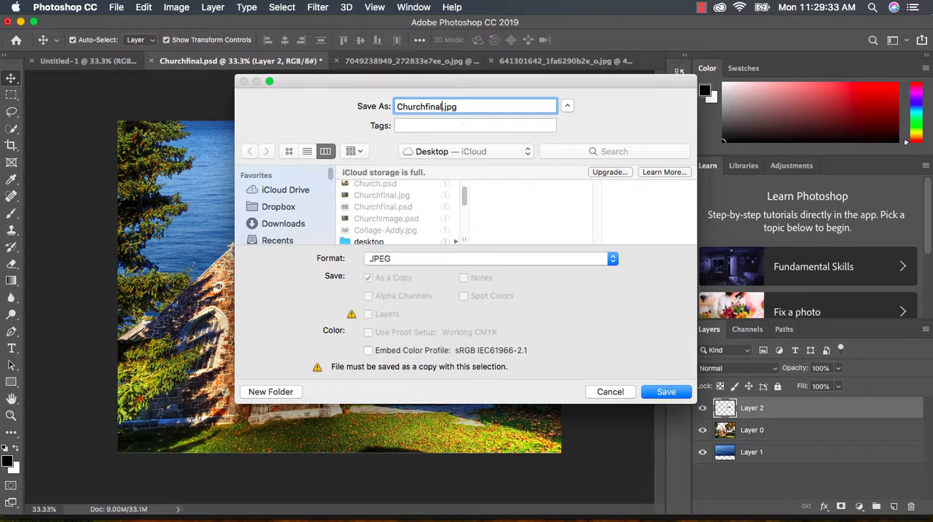
type("ho=")
key("BackSpace")
key("BackSpace")
key("BackSpace")
type("jpg")
- Save the JPEG copy with image quality 10 (Maximum)
left_click(666, 396)
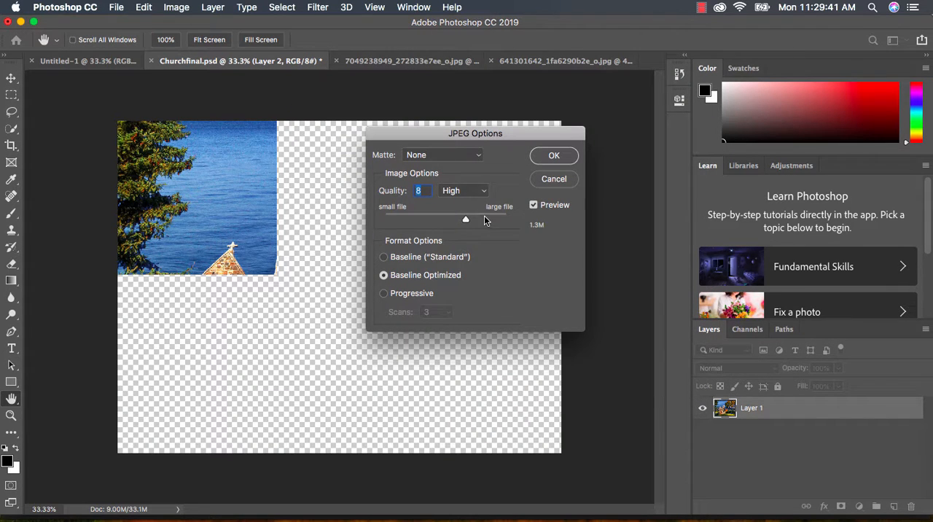
left_click(485, 220)
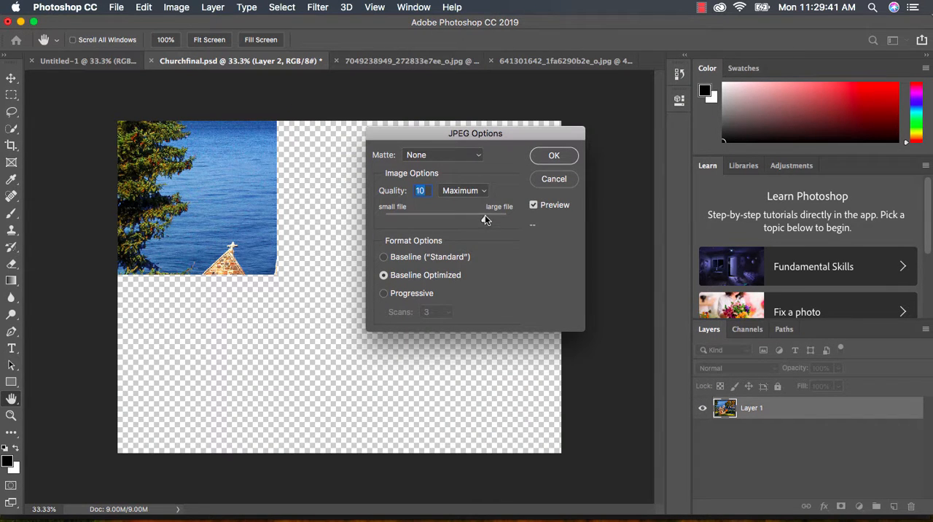
left_click(555, 157)
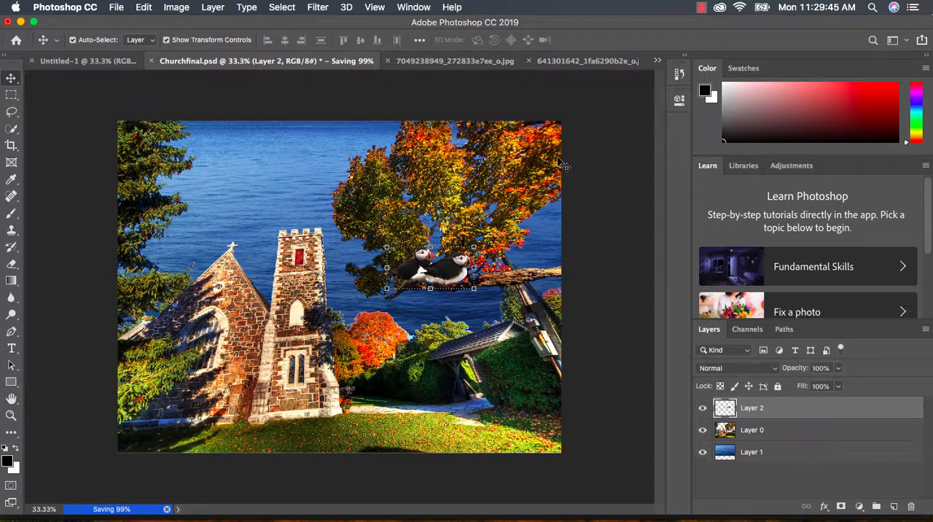